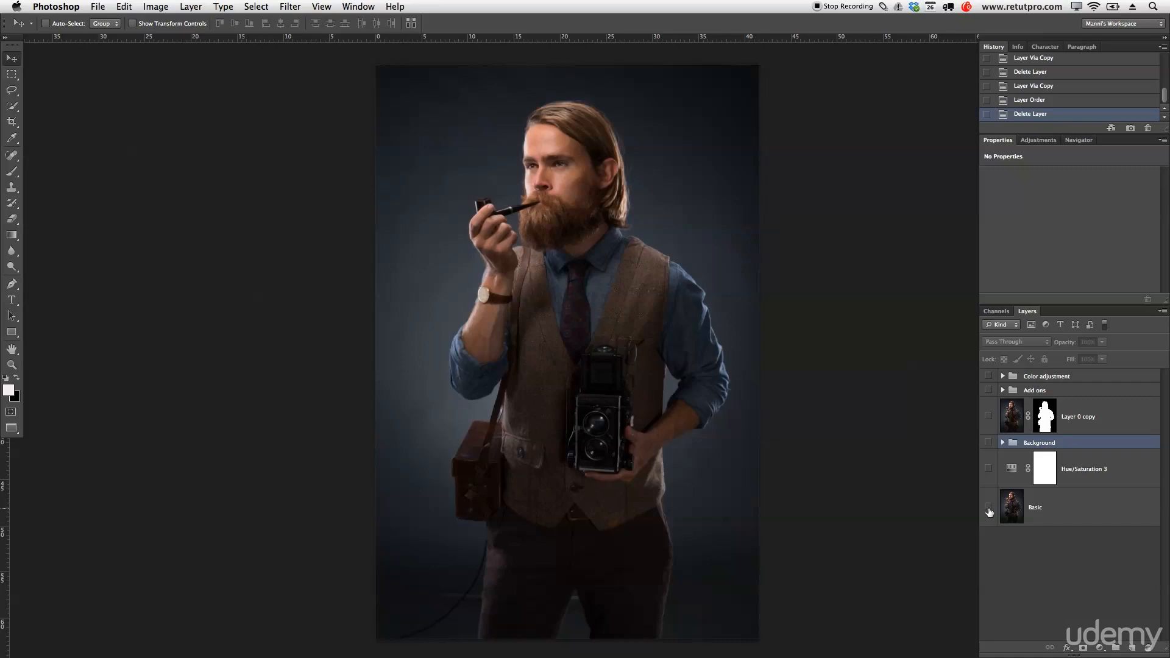
Make the Basic layer visible and select it.
click(989, 511)
click(989, 510)
click(989, 511)
click(1038, 508)
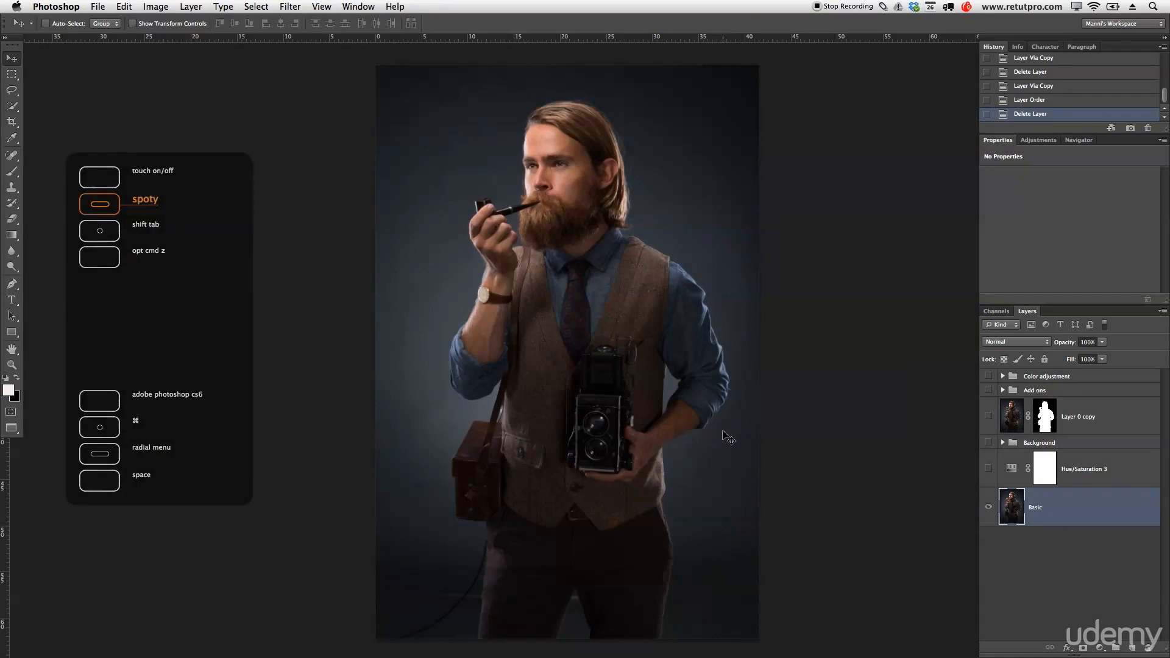
Preview the finished composite by showing the Background, Layer 0 copy, Color adjustment and Add ons items, and hide them again.
click(988, 443)
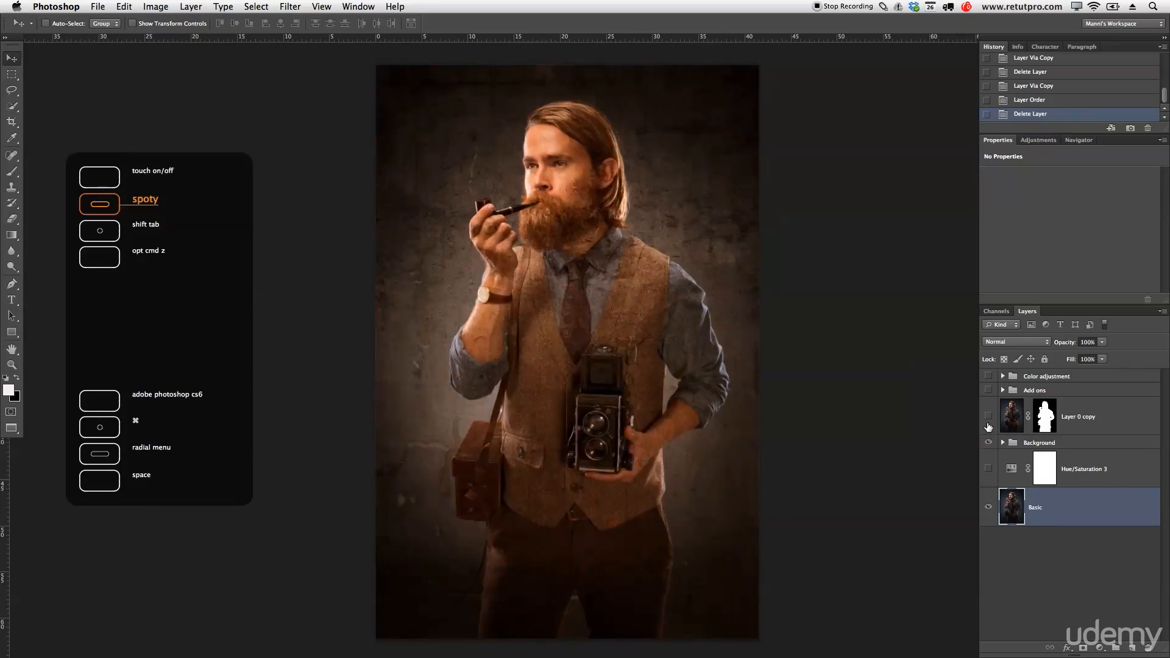
click(988, 418)
click(988, 376)
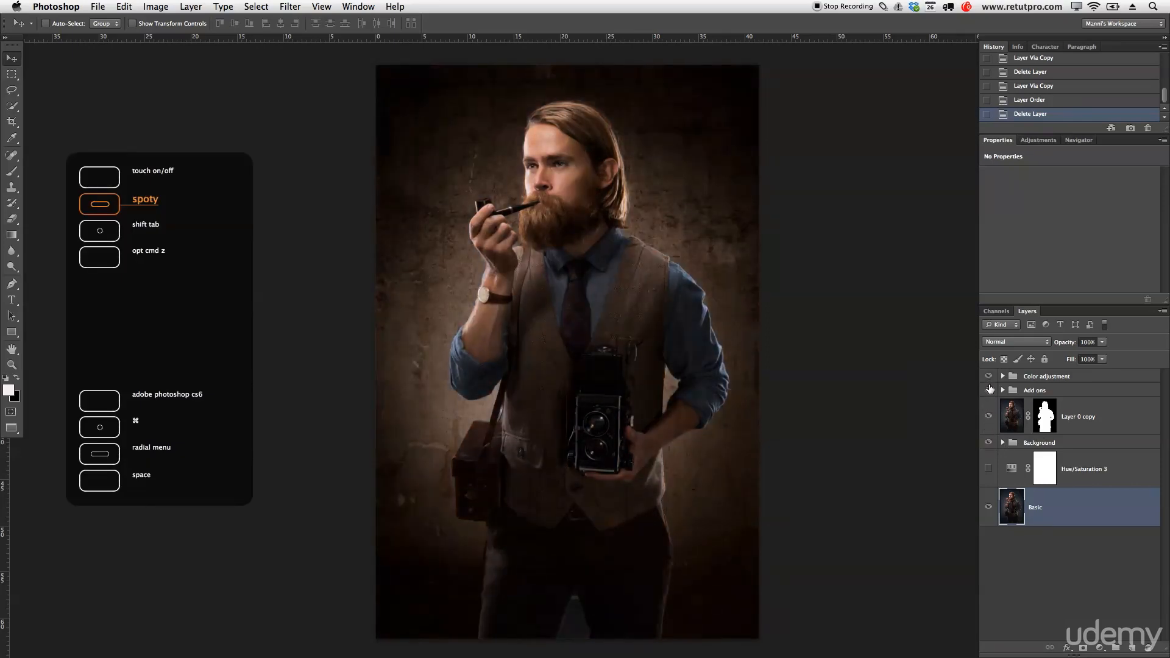
click(989, 390)
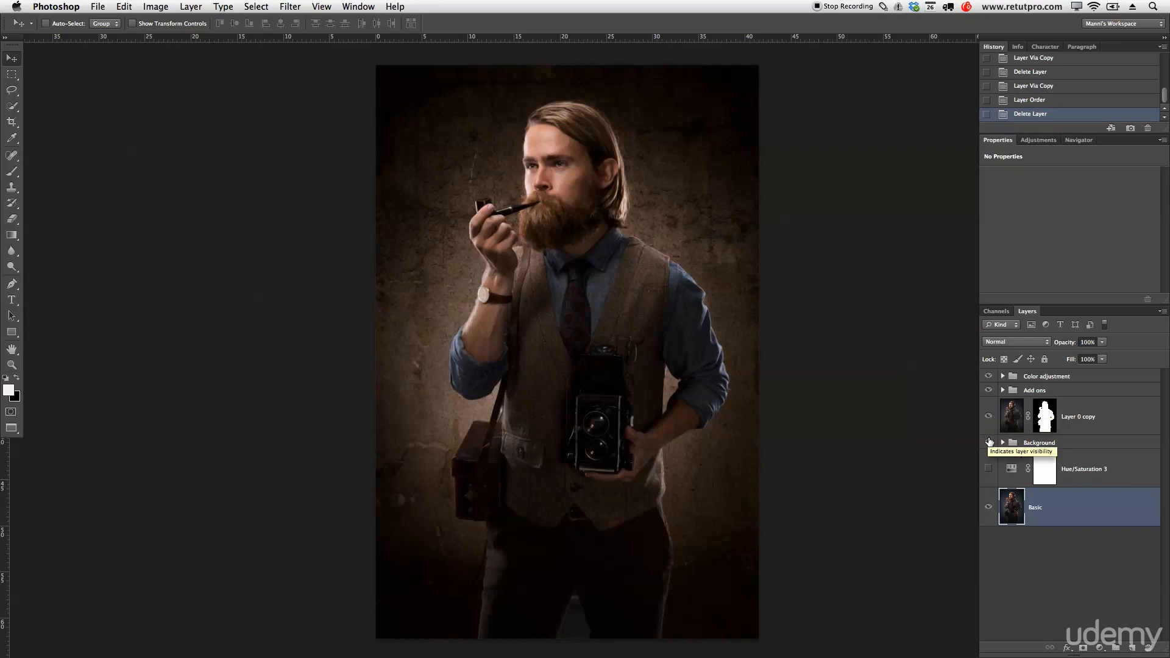
drag(989, 376, 988, 443)
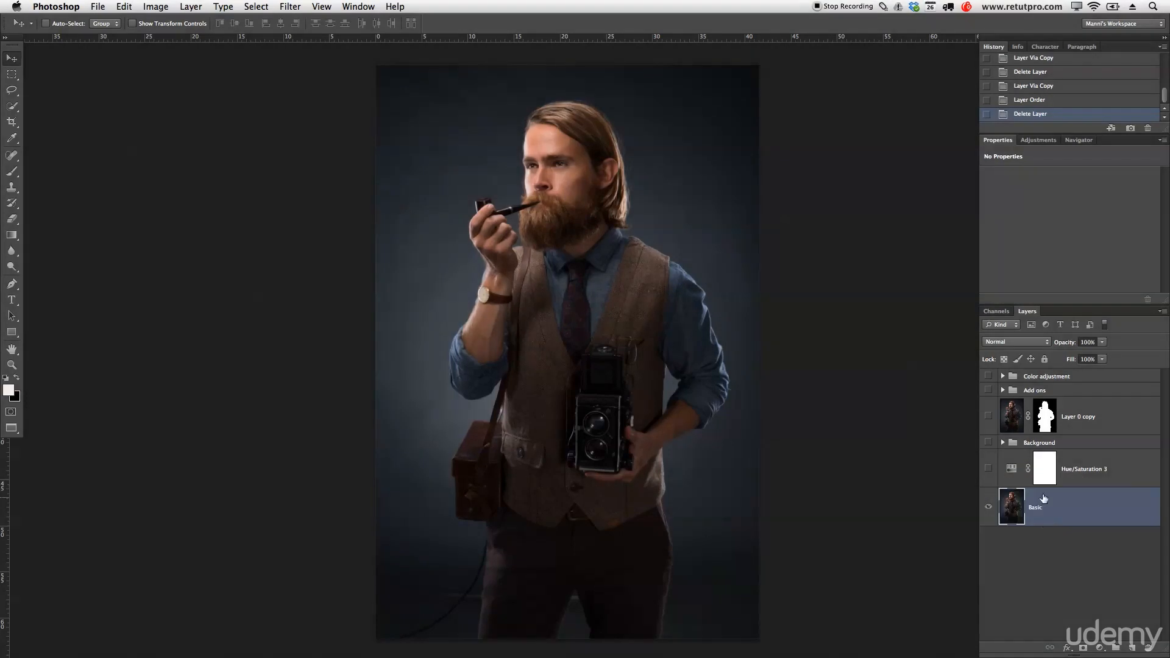
Show the Background group, duplicate the Basic layer and place the copy directly above that group.
click(988, 443)
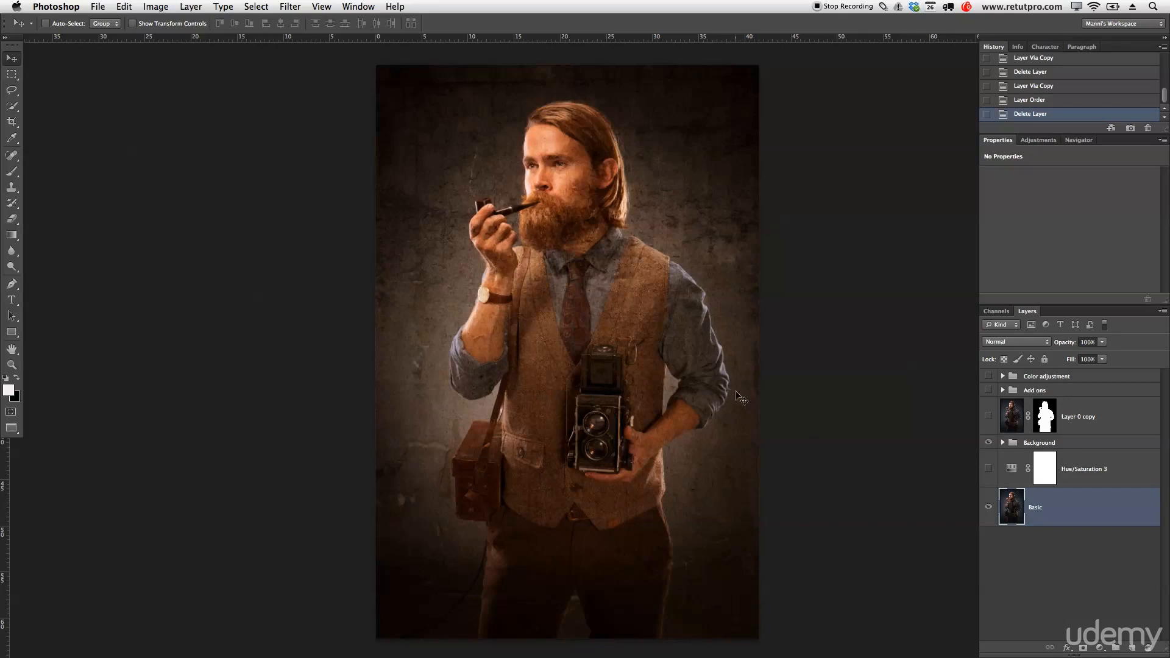
click(1027, 511)
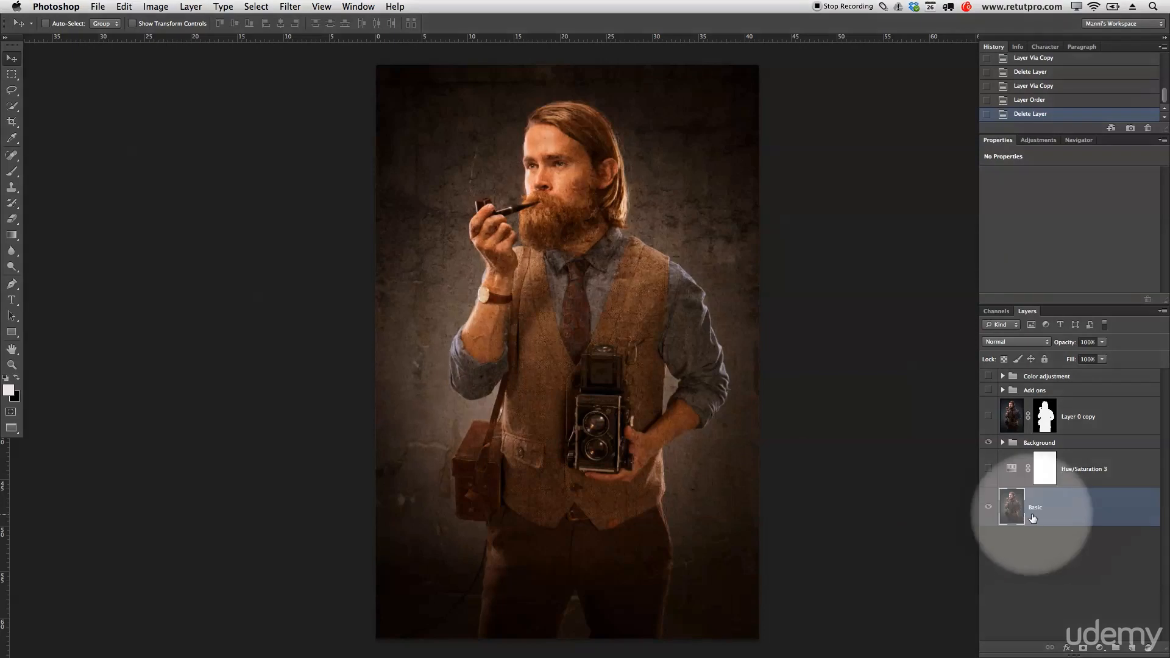
key(ctrl+j)
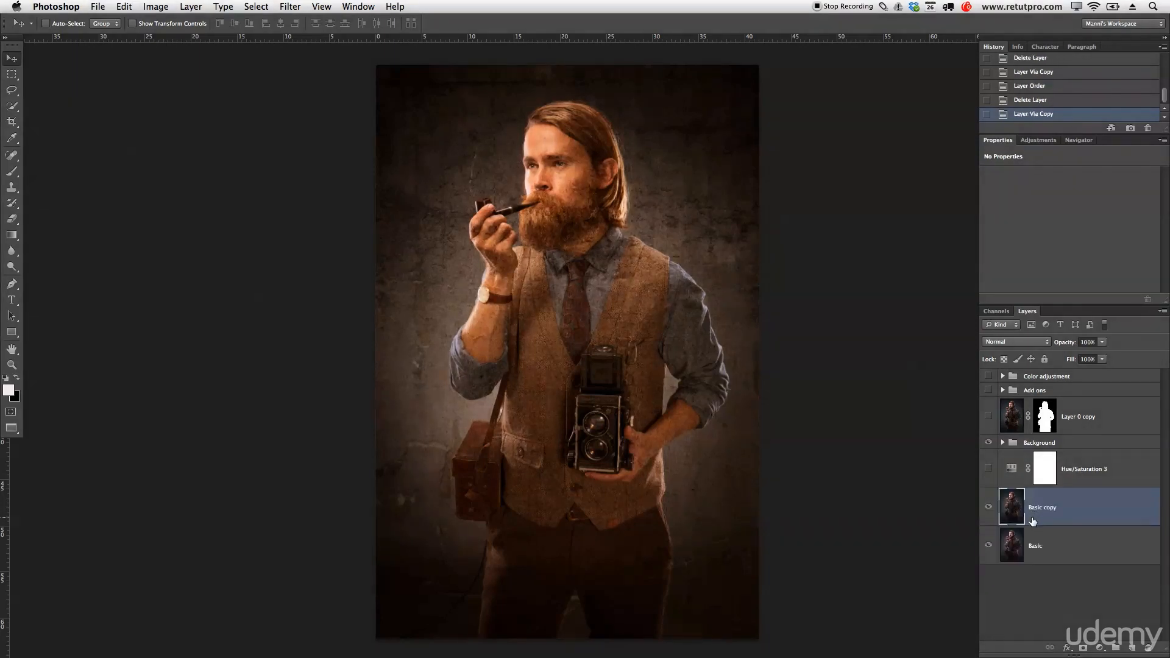
drag(1021, 513, 1026, 437)
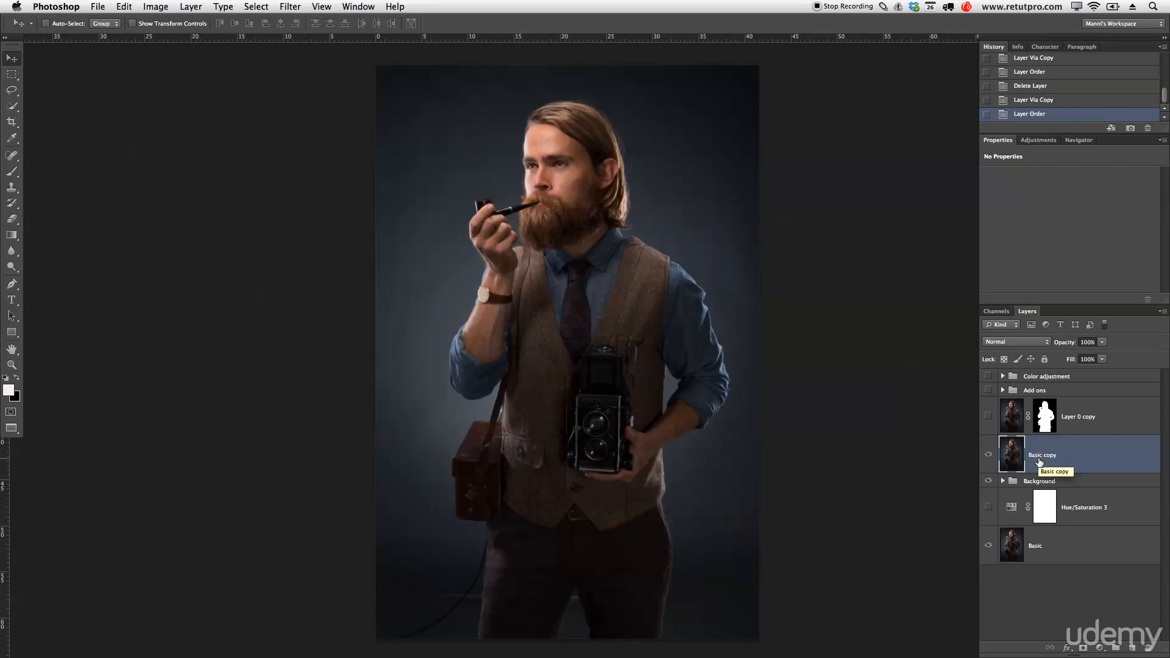
Select the whole man, including his pipe, camera and shoulder bag, with the Quick Selection tool and a 300 px brush.
key(F1)
click(17, 108)
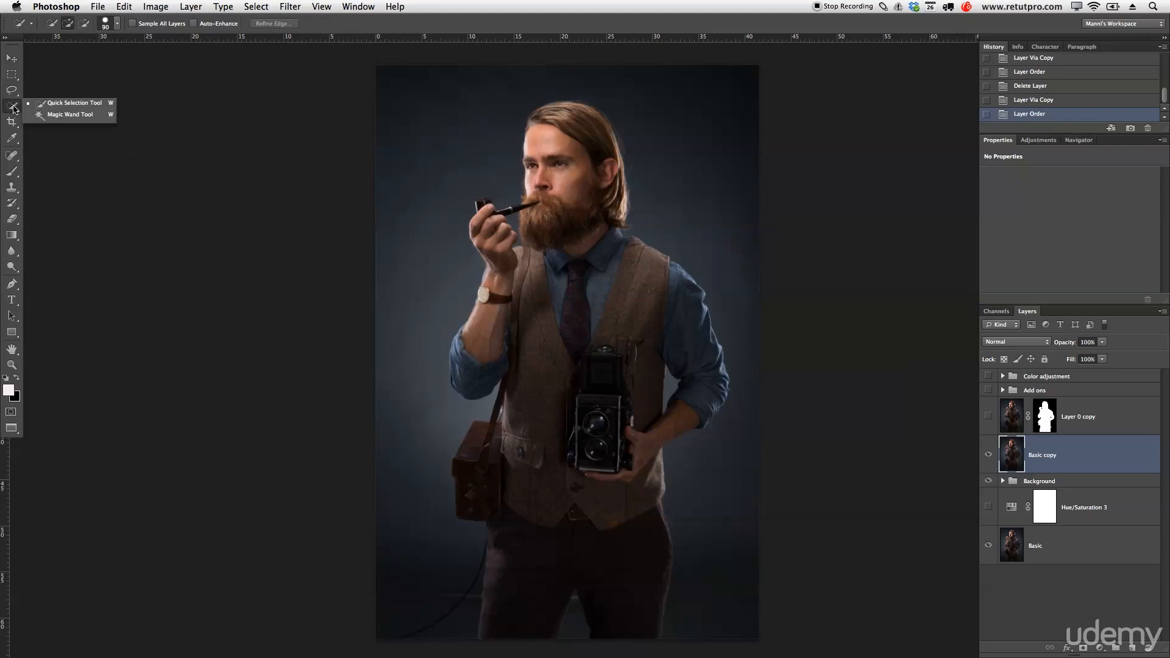
click(61, 103)
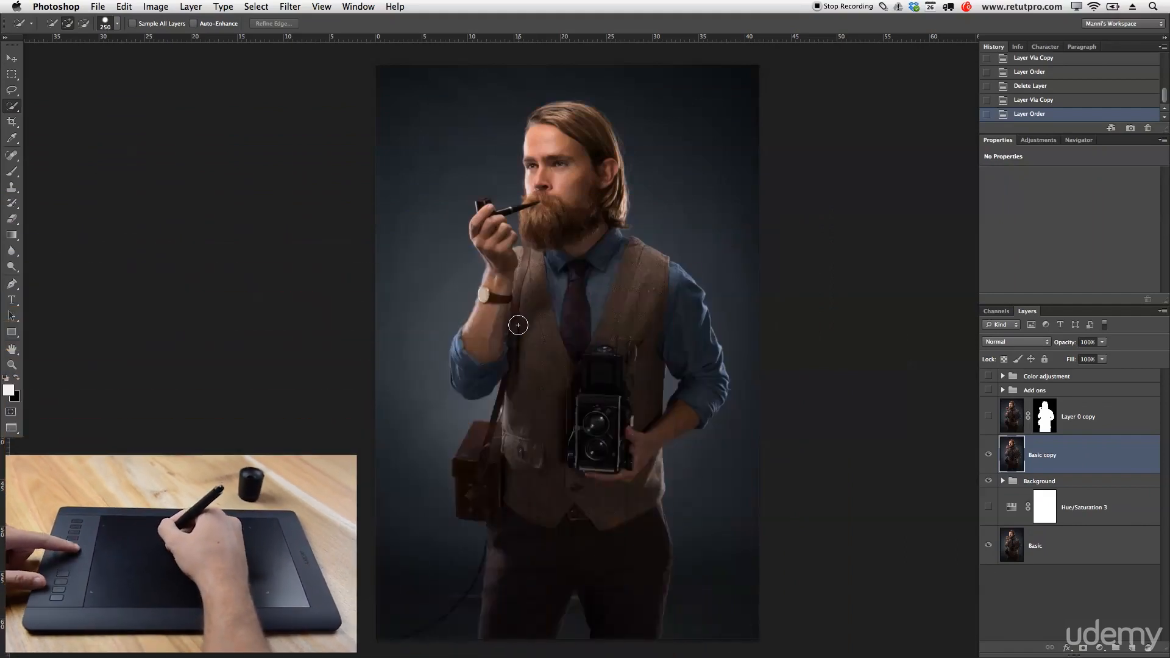
mouse_move(510, 337)
mouse_down()
mouse_move(604, 344)
mouse_move(536, 340)
mouse_move(555, 343)
mouse_move(539, 358)
mouse_up()
key(bracketleft)
key(bracketleft)
key(bracketleft)
key(bracketleft)
key(bracketleft)
key(bracketleft)
key(bracketleft)
key(bracketleft)
mouse_move(489, 331)
mouse_down()
mouse_move(501, 290)
mouse_move(489, 233)
mouse_move(522, 268)
mouse_move(556, 242)
mouse_move(542, 160)
mouse_move(557, 125)
mouse_move(690, 382)
mouse_up()
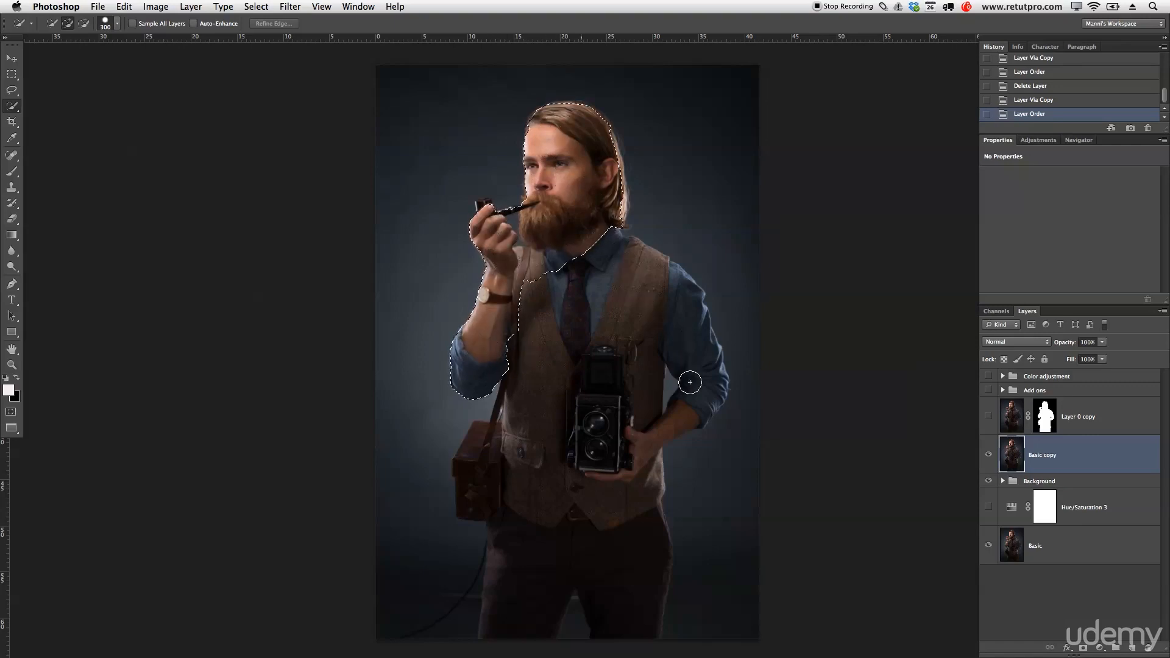
mouse_move(490, 482)
mouse_down()
mouse_move(520, 451)
mouse_move(531, 404)
mouse_move(553, 402)
mouse_move(628, 594)
mouse_up()
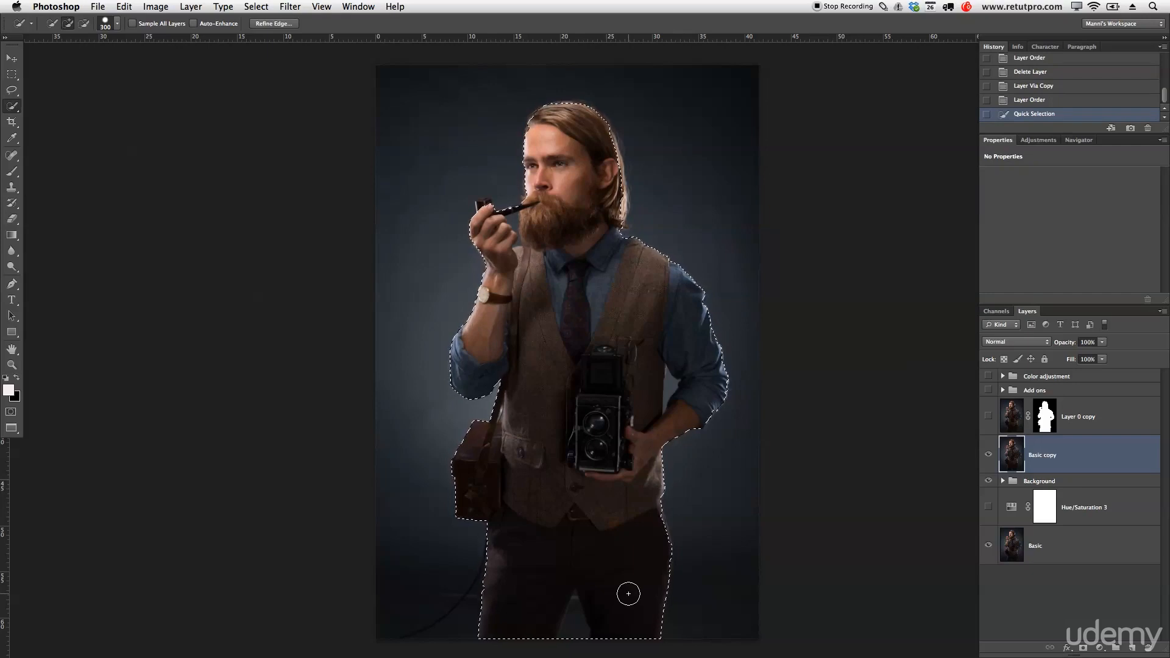
Subtract the background gaps at the arm, legs and beard from the selection and turn it into a layer mask on Basic copy.
click(675, 393)
key(alt)
click(84, 27)
key(alt)
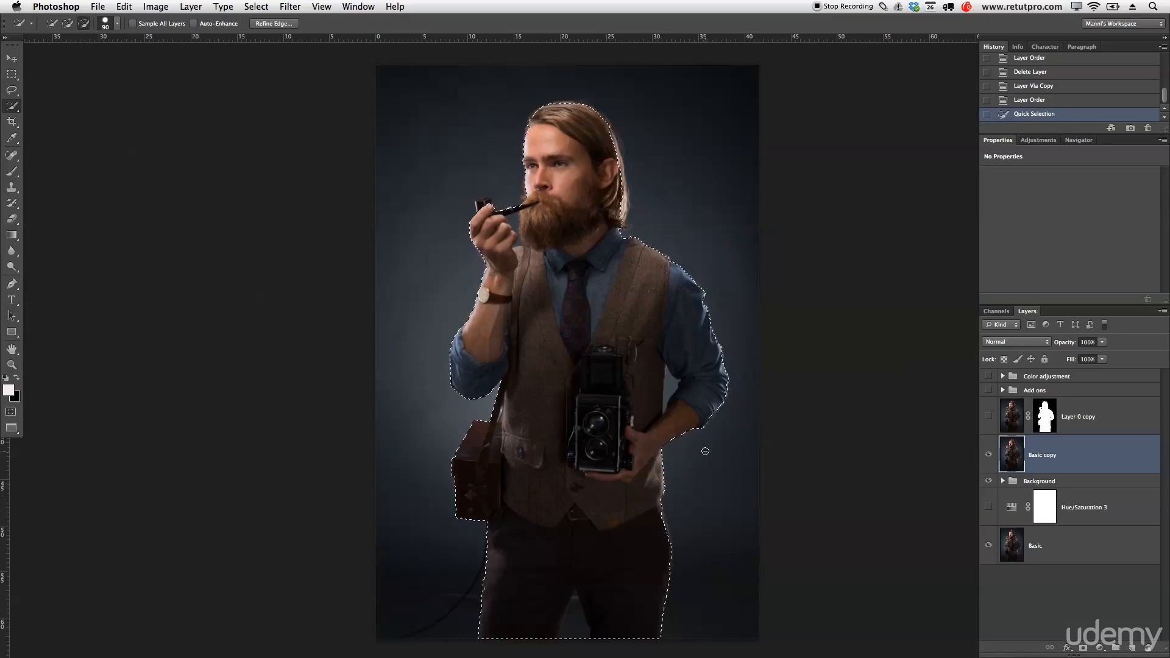
alt+click(668, 398)
alt+click(668, 399)
alt+click(665, 402)
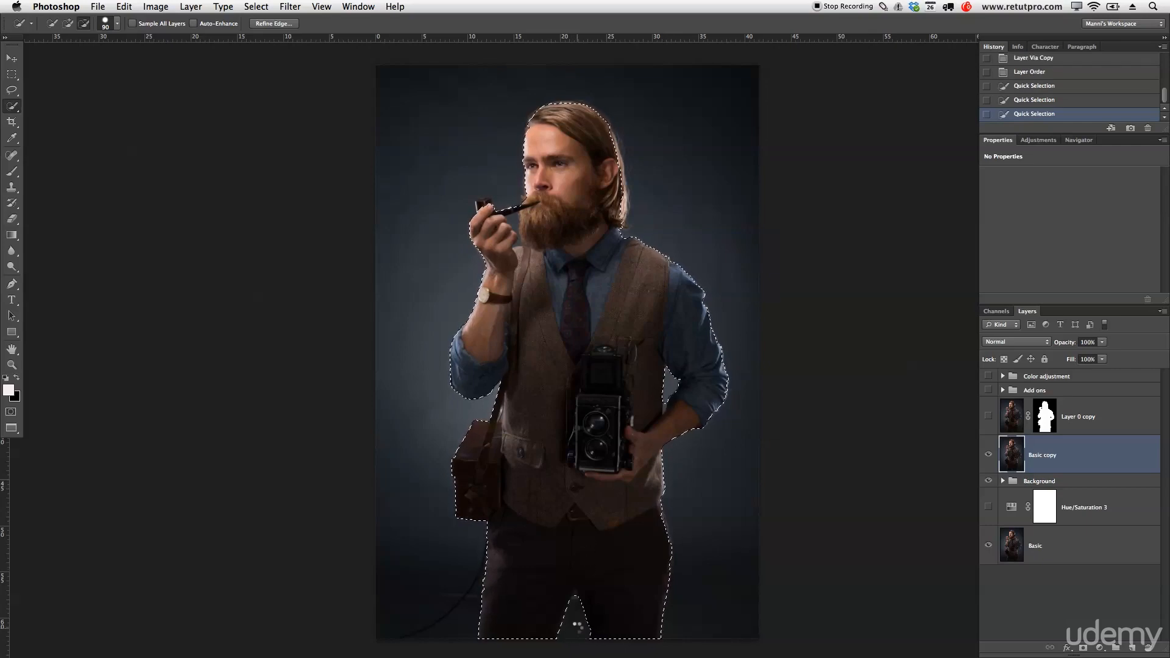
click(513, 219)
alt+click(521, 232)
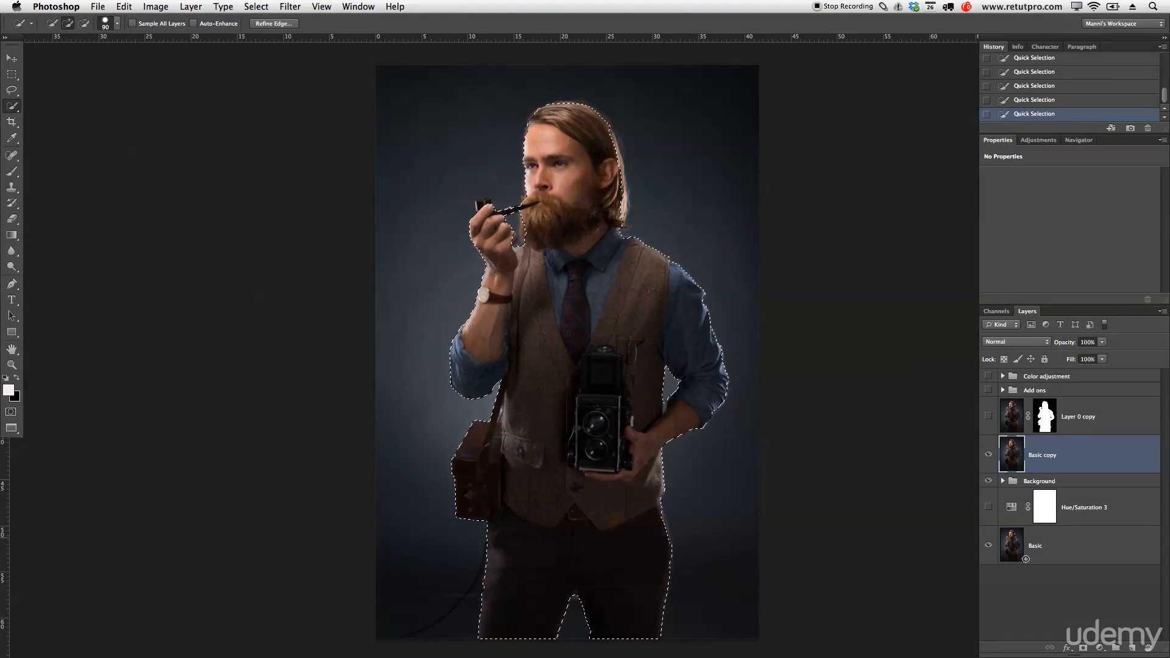
click(1083, 648)
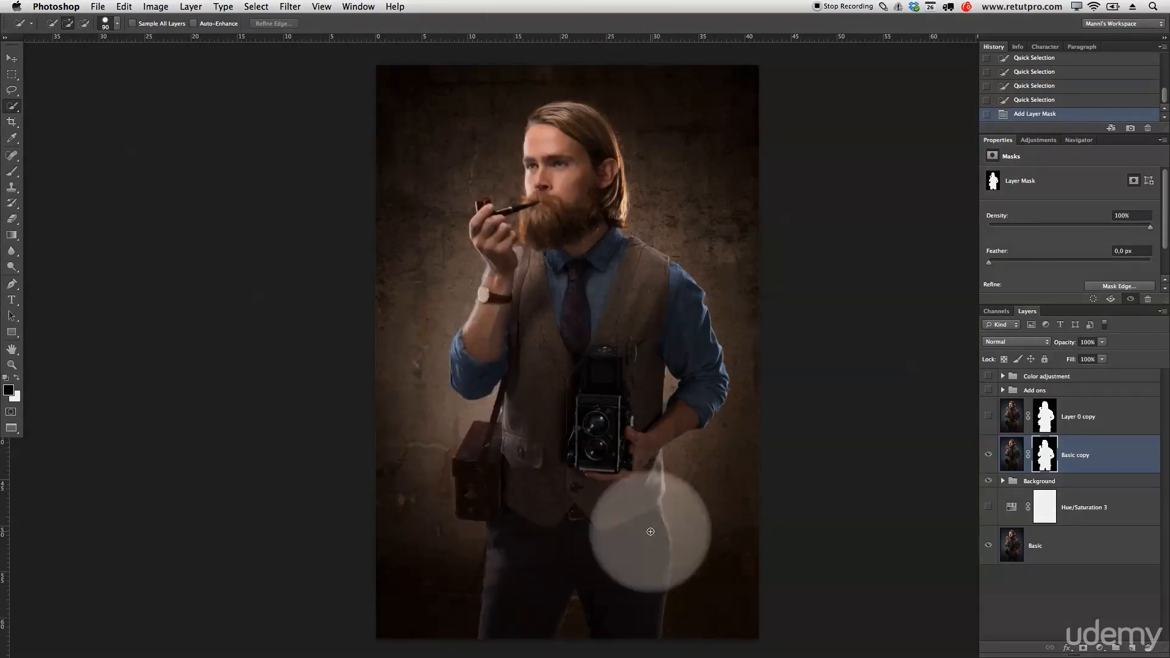
Examine the mask edges around the man's hair, beard, hand, bag, trousers and arm.
key(z)
drag(592, 203, 647, 200)
drag(547, 114, 557, 285)
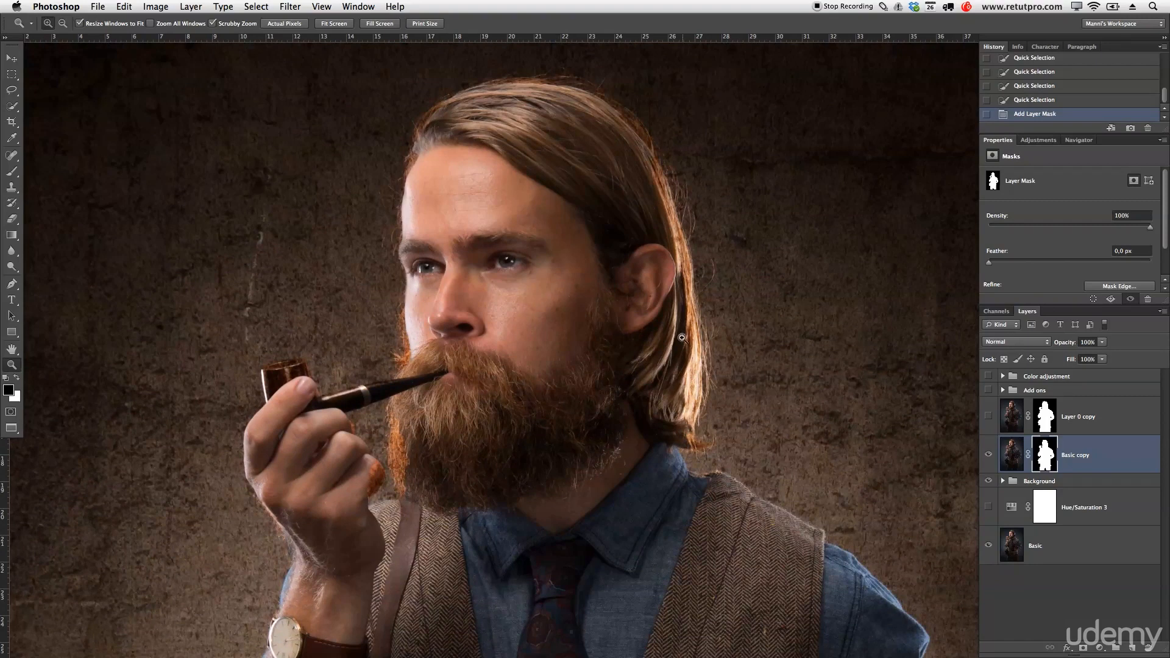
drag(483, 487, 564, 313)
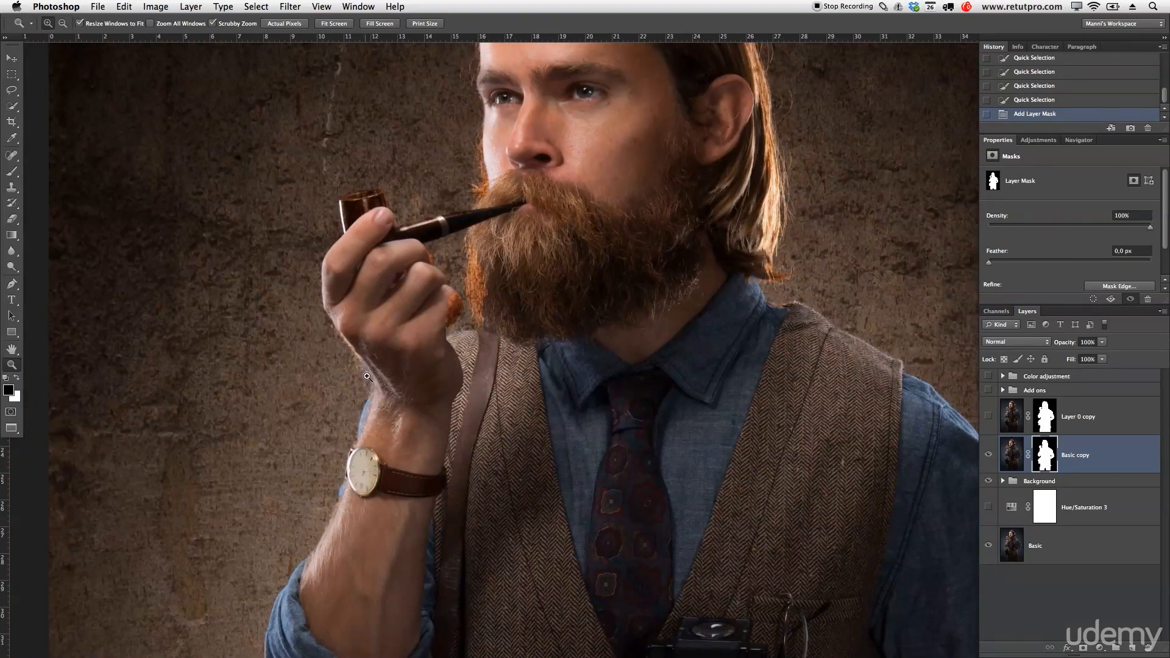
drag(488, 475, 479, 262)
drag(465, 507, 452, 261)
drag(430, 543, 426, 439)
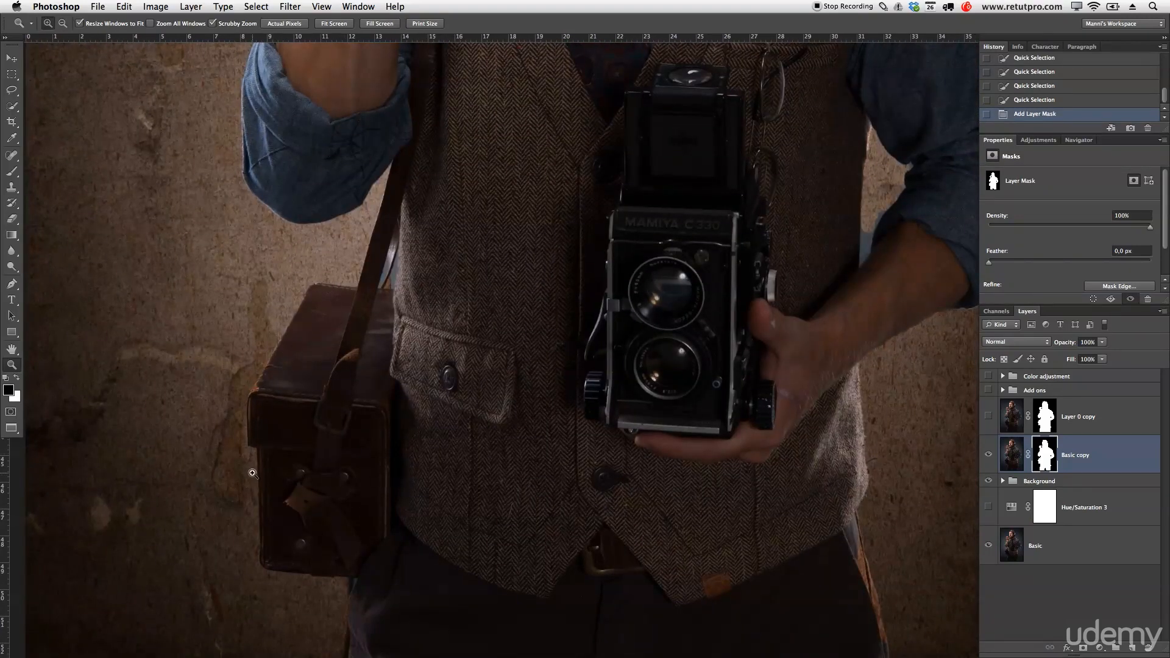
drag(382, 552, 364, 336)
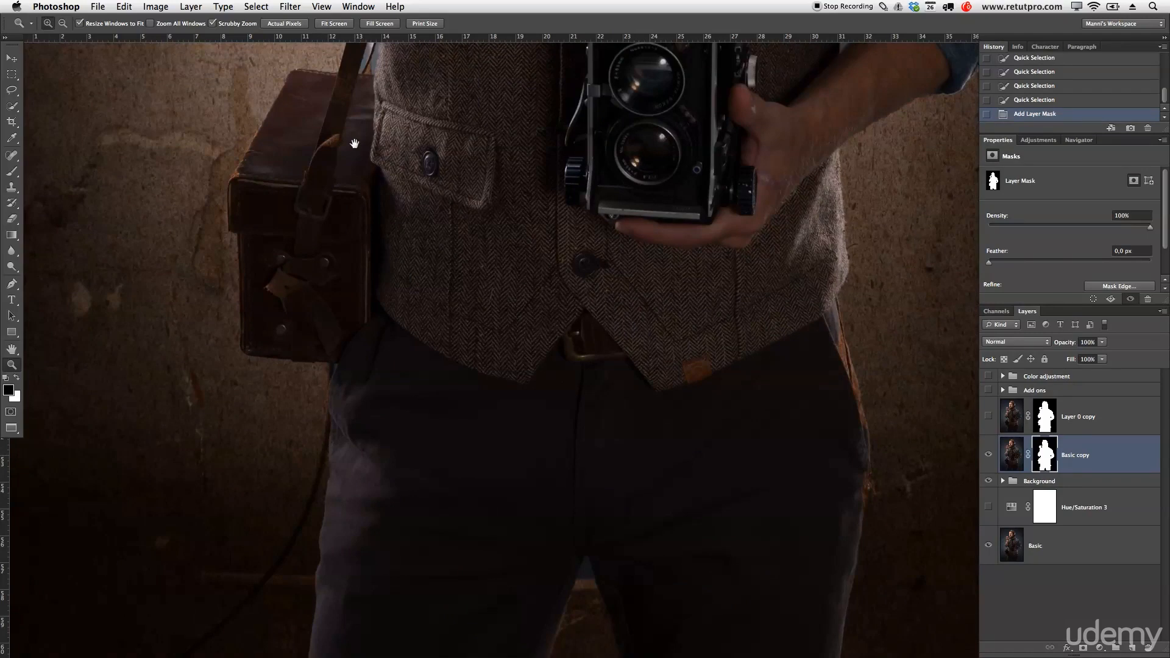
drag(754, 404, 658, 468)
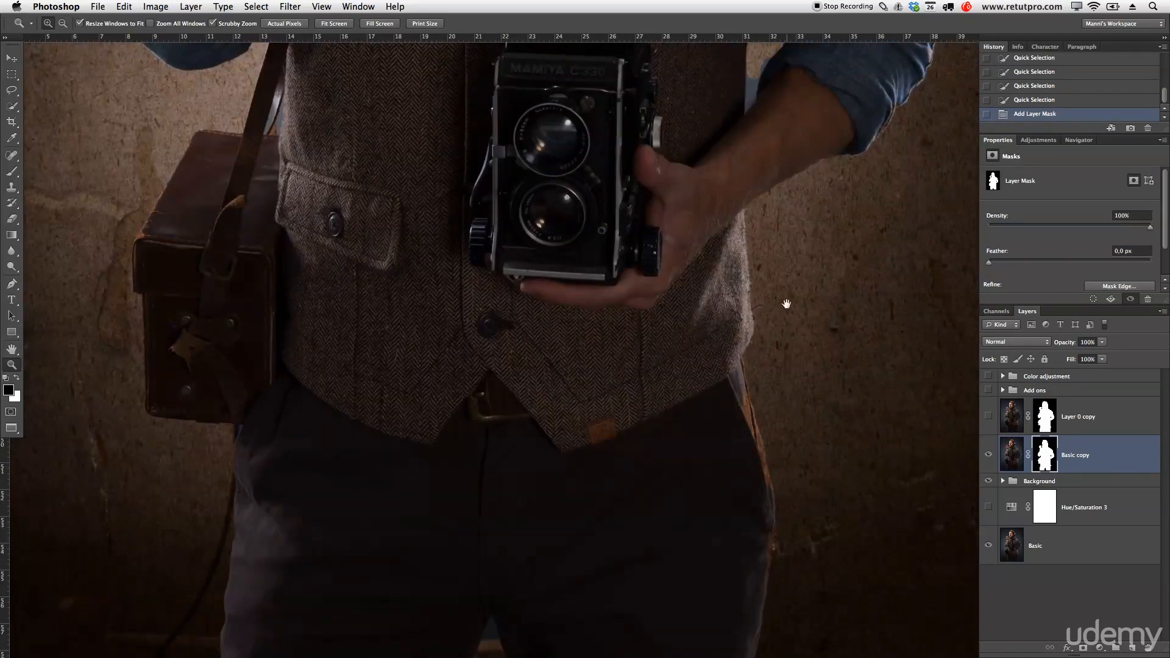
drag(788, 267, 768, 489)
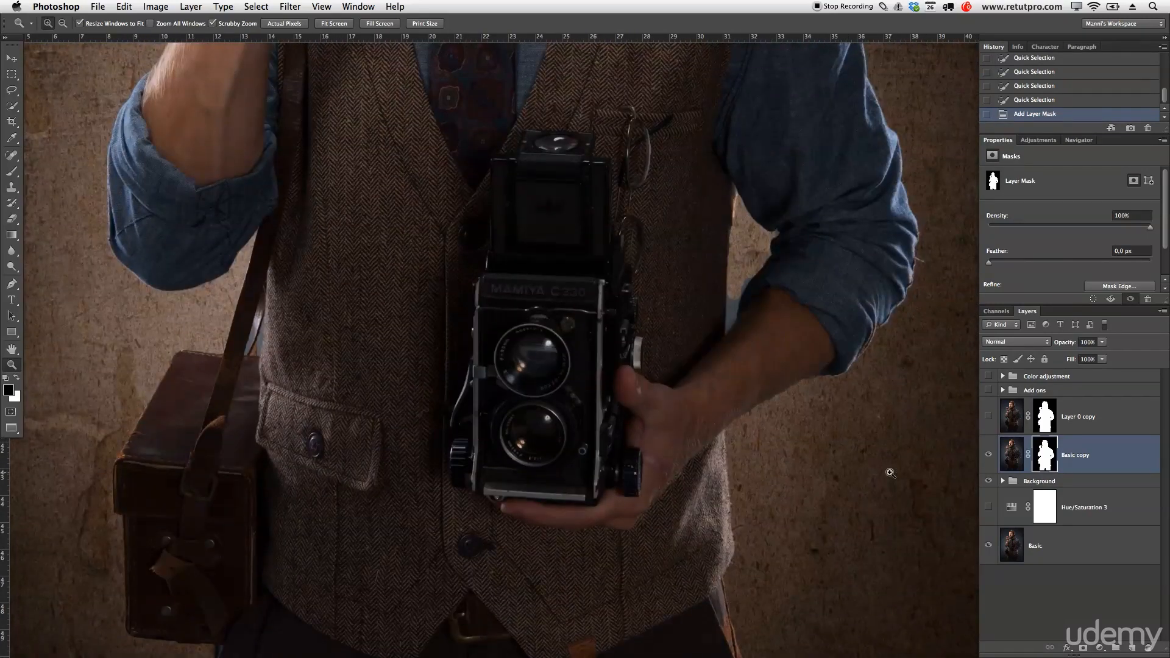
Paint white on the Basic copy mask with a 150 px brush along the trouser hip edge to restore the missing part.
key(b)
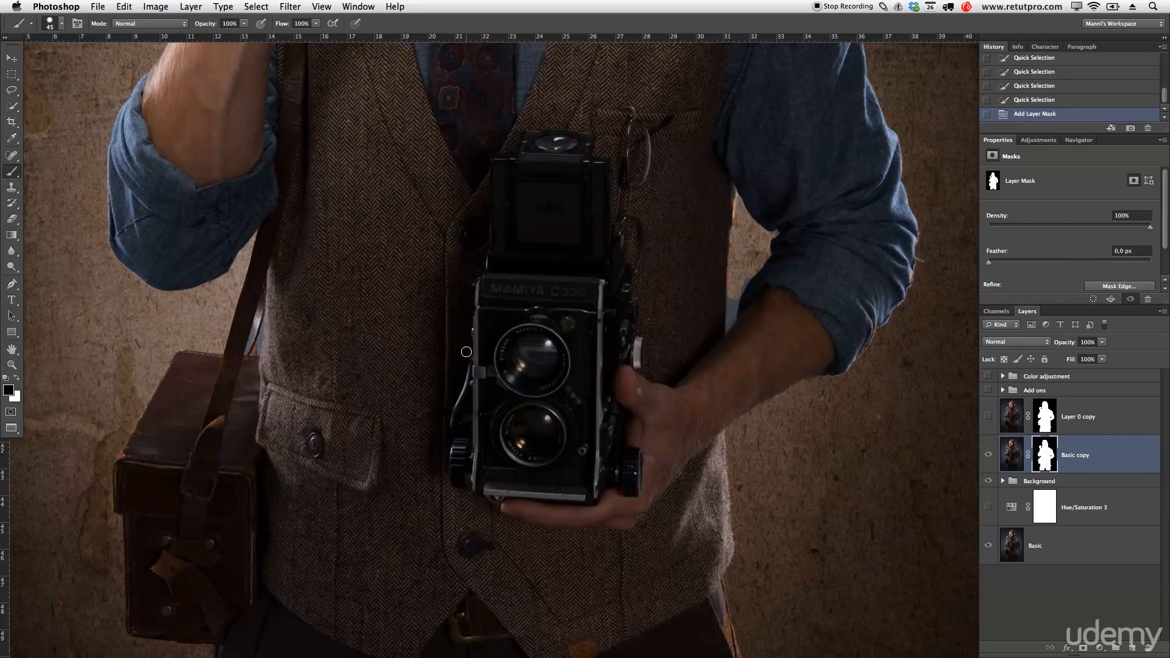
drag(663, 562, 549, 348)
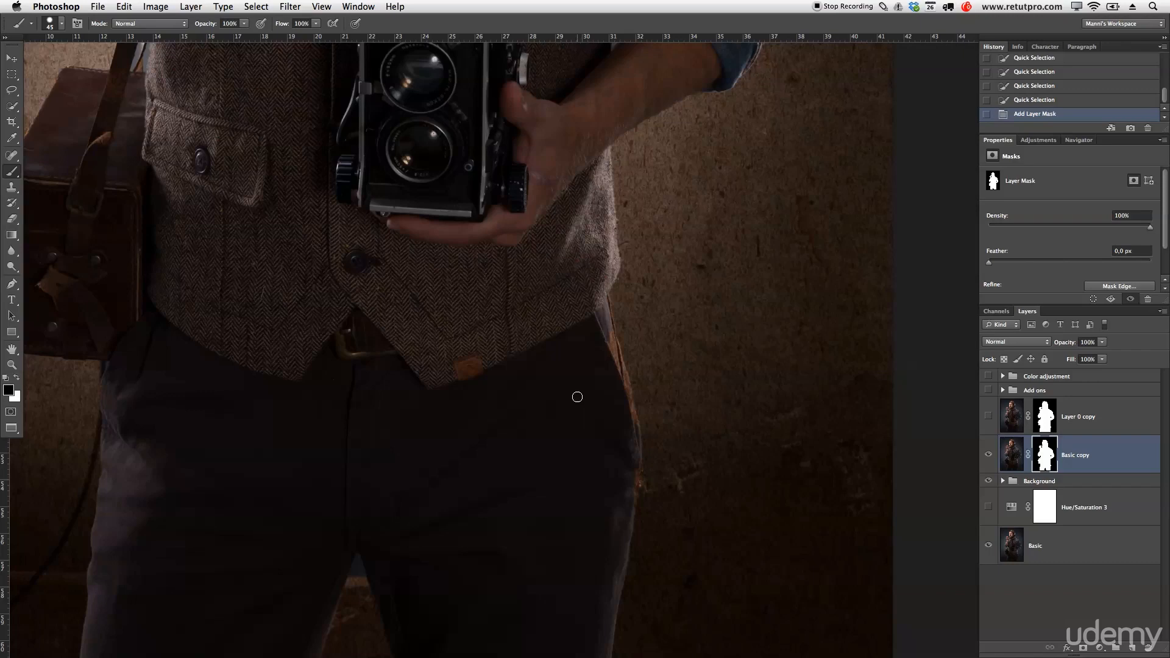
mouse_move(518, 428)
mouse_down()
mouse_move(571, 428)
mouse_move(567, 532)
mouse_move(559, 483)
mouse_up()
key(x)
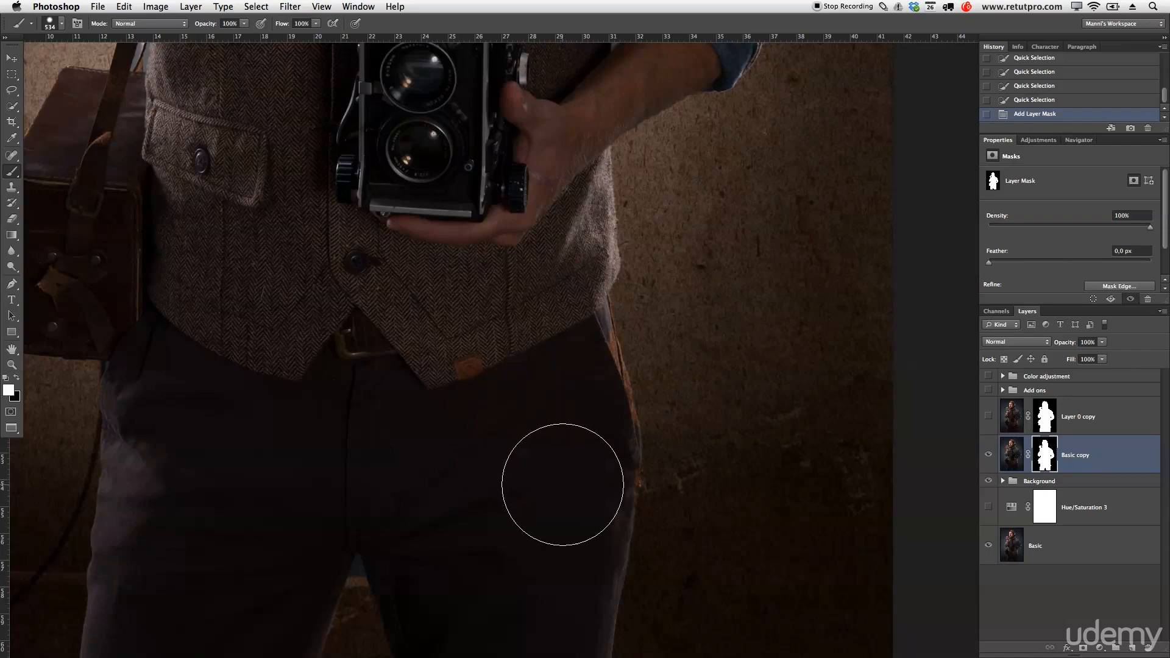
key(bracketleft)
key(bracketleft)
key(bracketleft)
key(bracketleft)
key(bracketleft)
key(bracketleft)
key(bracketleft)
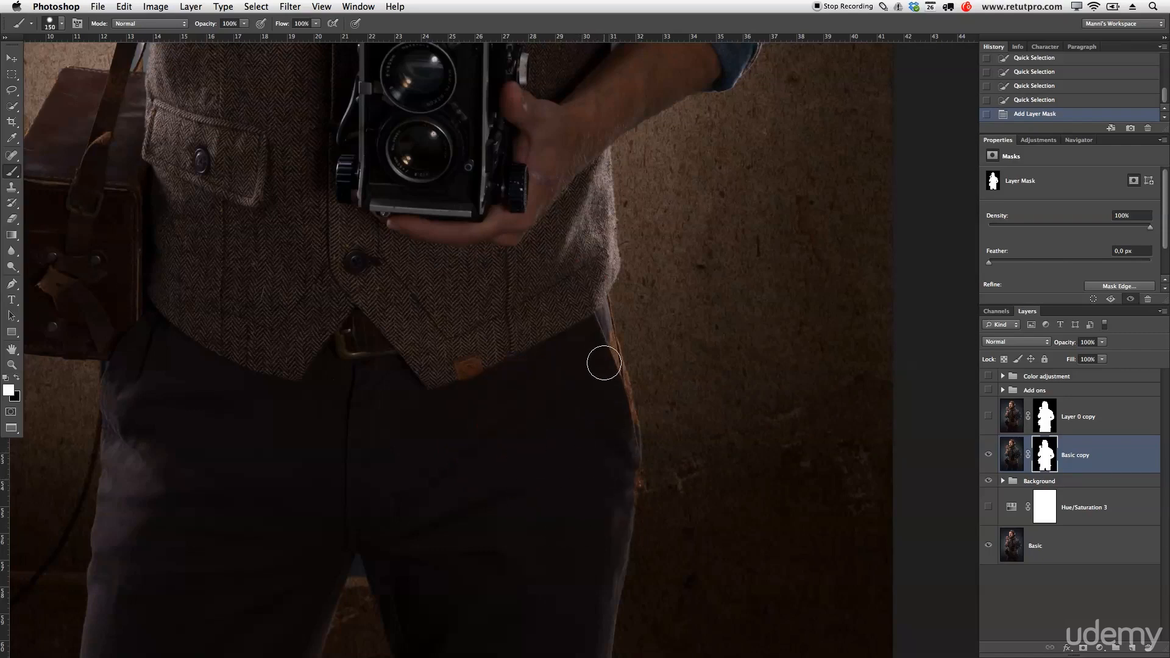
mouse_move(595, 334)
mouse_down()
mouse_move(624, 423)
mouse_move(603, 319)
mouse_move(626, 421)
mouse_move(623, 499)
mouse_up()
Clean up the mask along the outer hip edge by painting black with a 40 px brush over the excess.
key(bracketleft)
key(bracketleft)
key(z)
mouse_move(621, 328)
mouse_down()
mouse_move(657, 327)
mouse_move(669, 360)
mouse_up()
drag(683, 410, 624, 351)
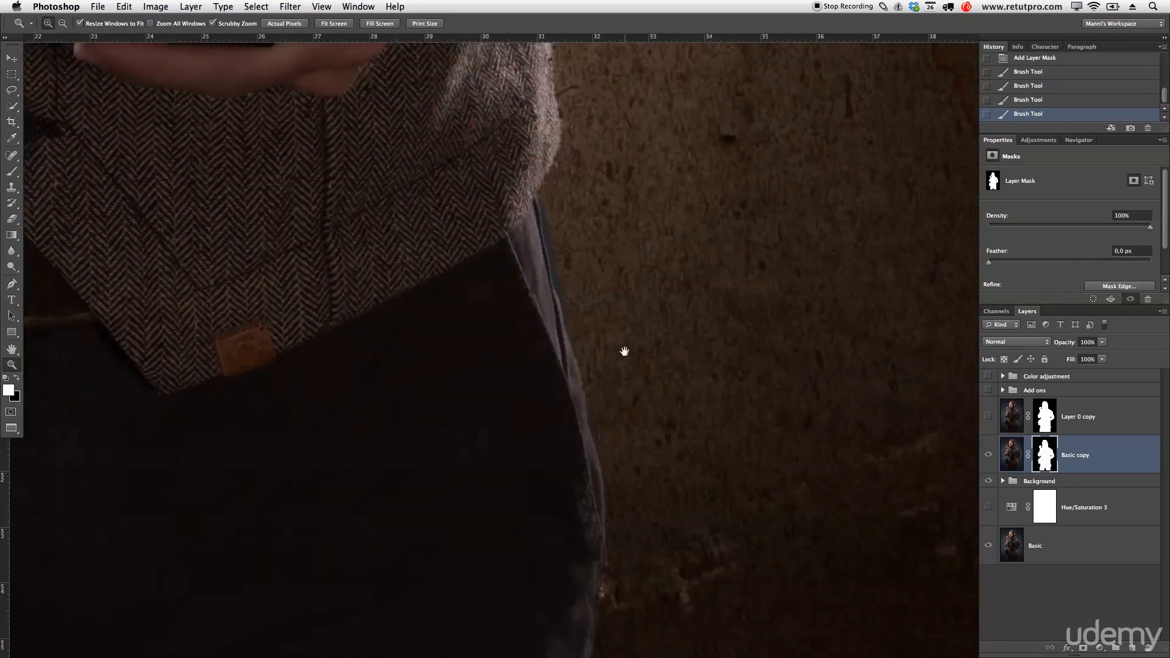
key(b)
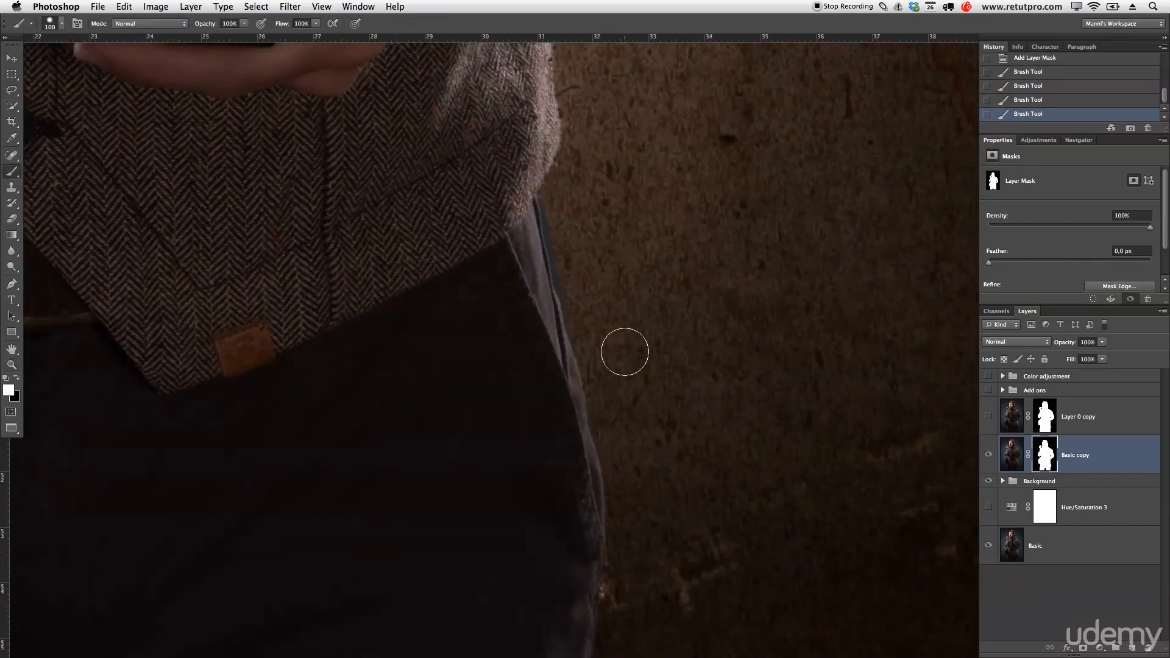
key(bracketleft)
key(bracketleft)
key(bracketleft)
key(bracketleft)
key(bracketleft)
key(bracketleft)
drag(570, 311, 616, 514)
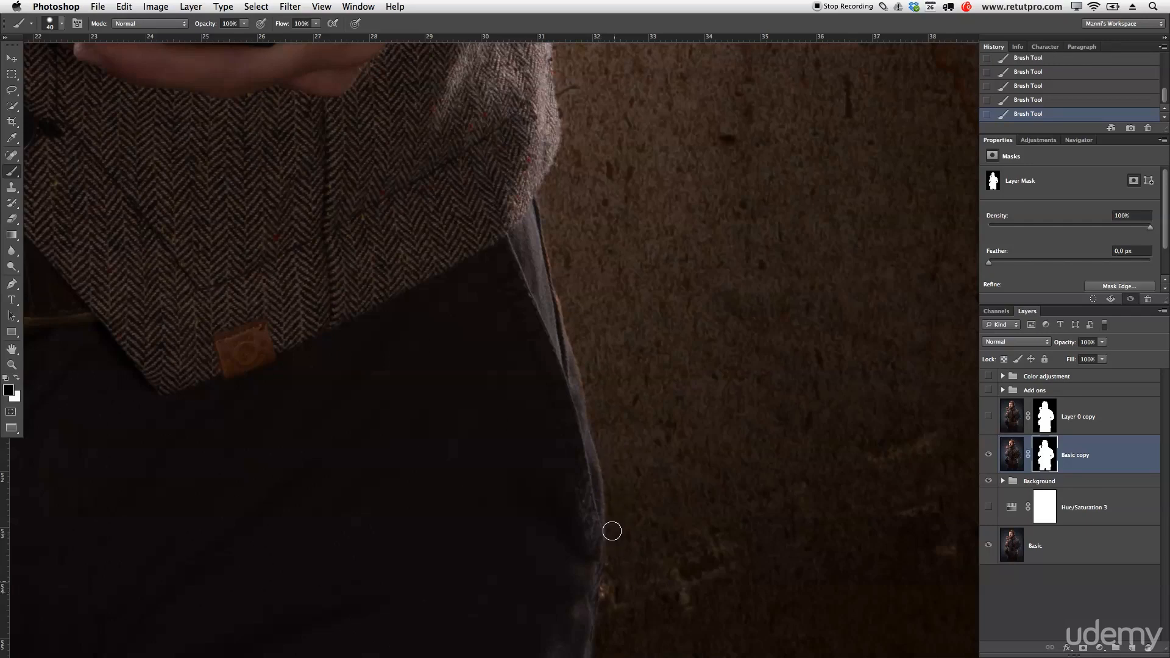
Add a new empty layer above Basic copy and set the foreground colour to orange #eb5f00 for the Brush.
key(z)
drag(615, 224, 540, 229)
drag(625, 57, 612, 260)
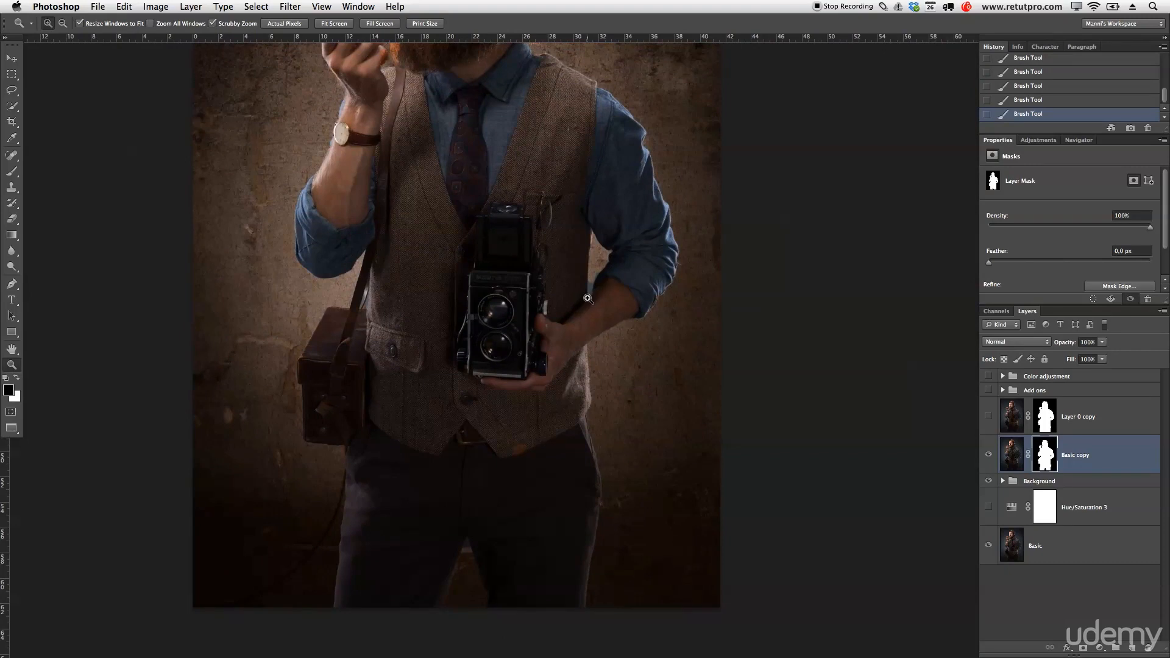
click(1131, 649)
key(x)
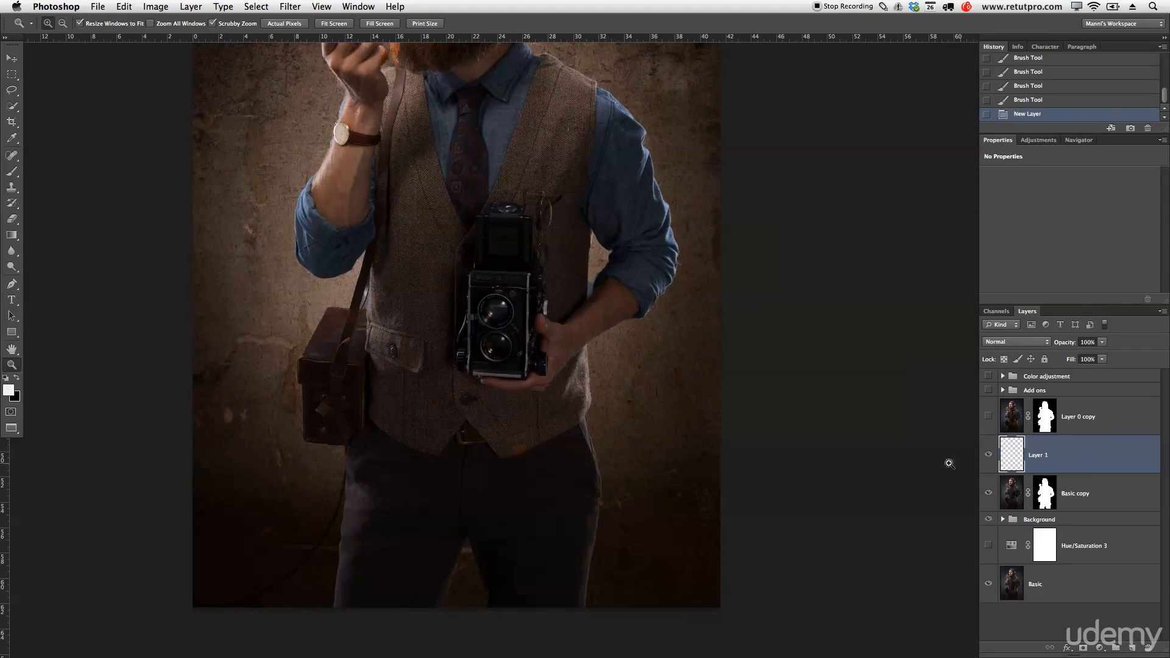
key(b)
click(7, 388)
click(774, 343)
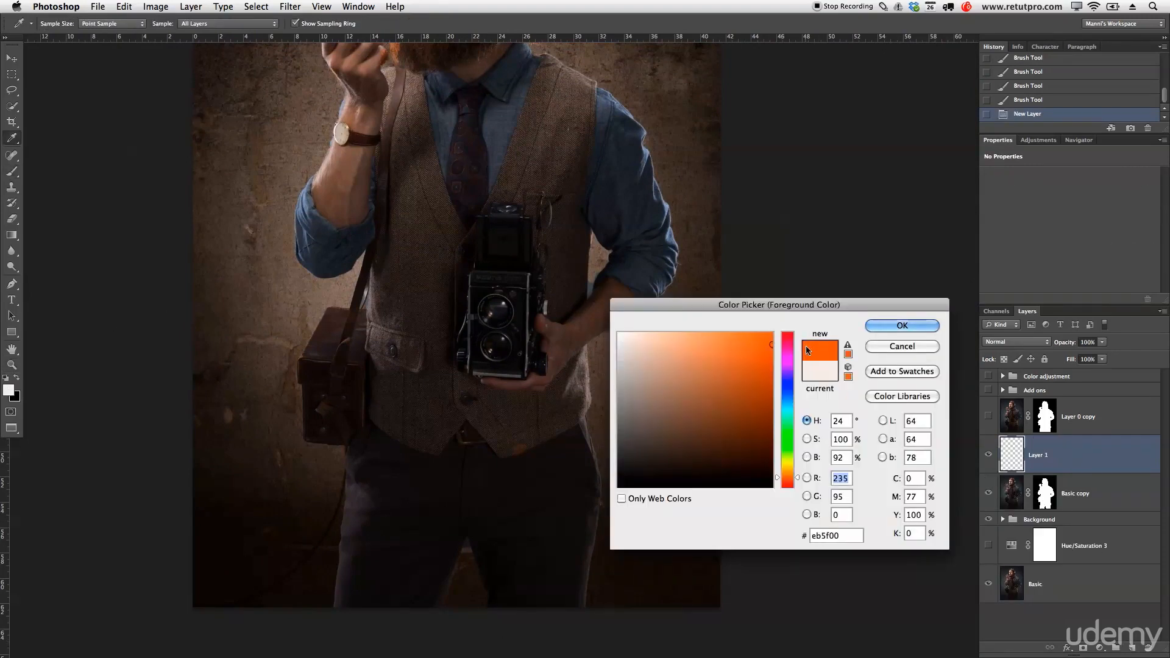
click(878, 330)
Mark the remaining mask flaws in orange with a 25 px brush at the arm gap, bag strap, legs, pipe hand and hair.
mouse_move(607, 223)
mouse_down()
mouse_move(579, 239)
mouse_move(569, 283)
mouse_move(617, 300)
mouse_move(594, 209)
mouse_up()
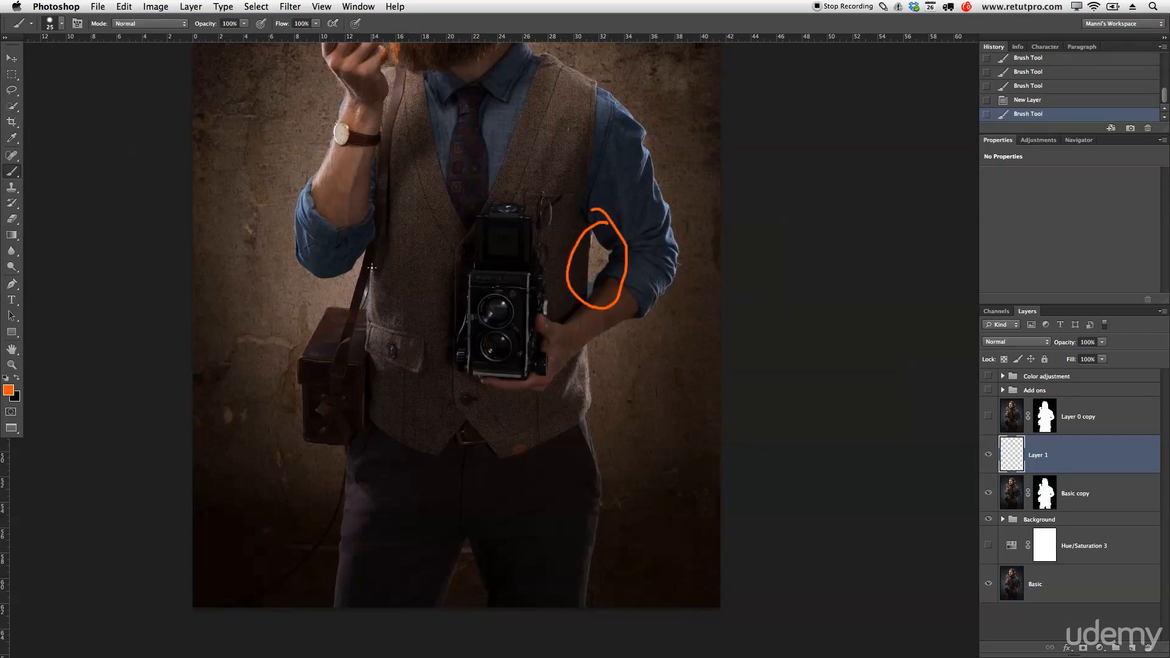
drag(361, 312, 367, 312)
mouse_move(468, 512)
mouse_down()
mouse_move(439, 555)
mouse_move(510, 608)
mouse_up()
drag(528, 567, 528, 569)
scroll(528, 569, up, 5)
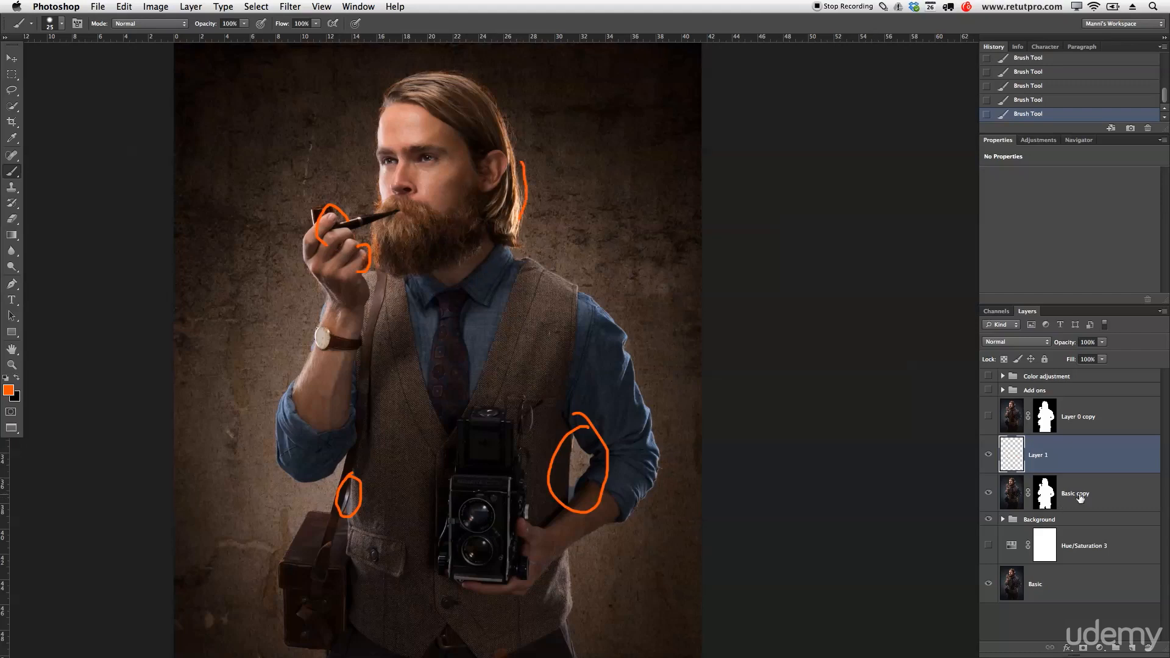
Hide Layer 1, which holds the orange markings, to work on the head and pipe hand.
click(988, 454)
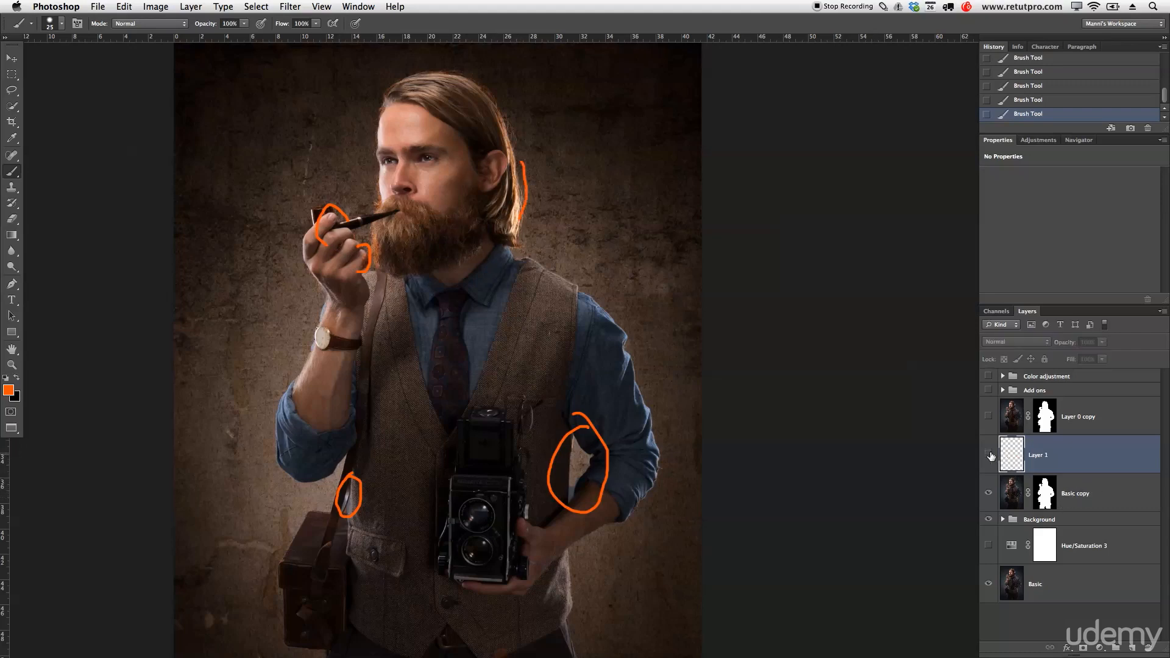
key(z)
drag(372, 189, 725, 317)
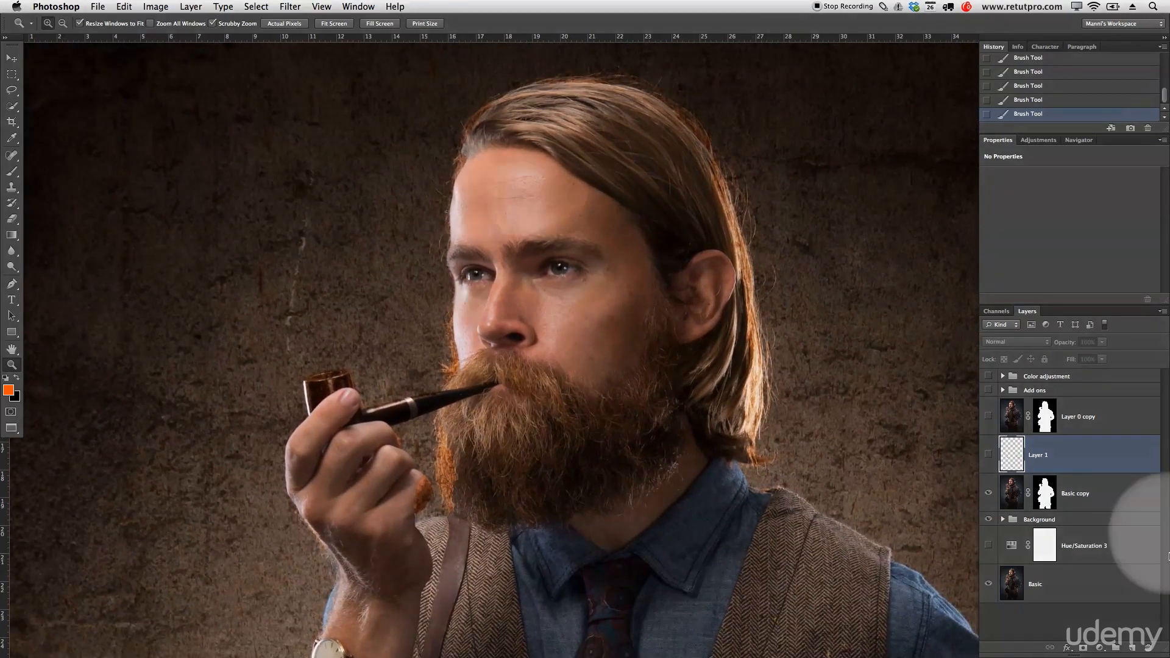
Open Refine Mask for the Basic copy layer mask, using the On Layers view.
click(1046, 495)
click(1015, 496)
click(1047, 495)
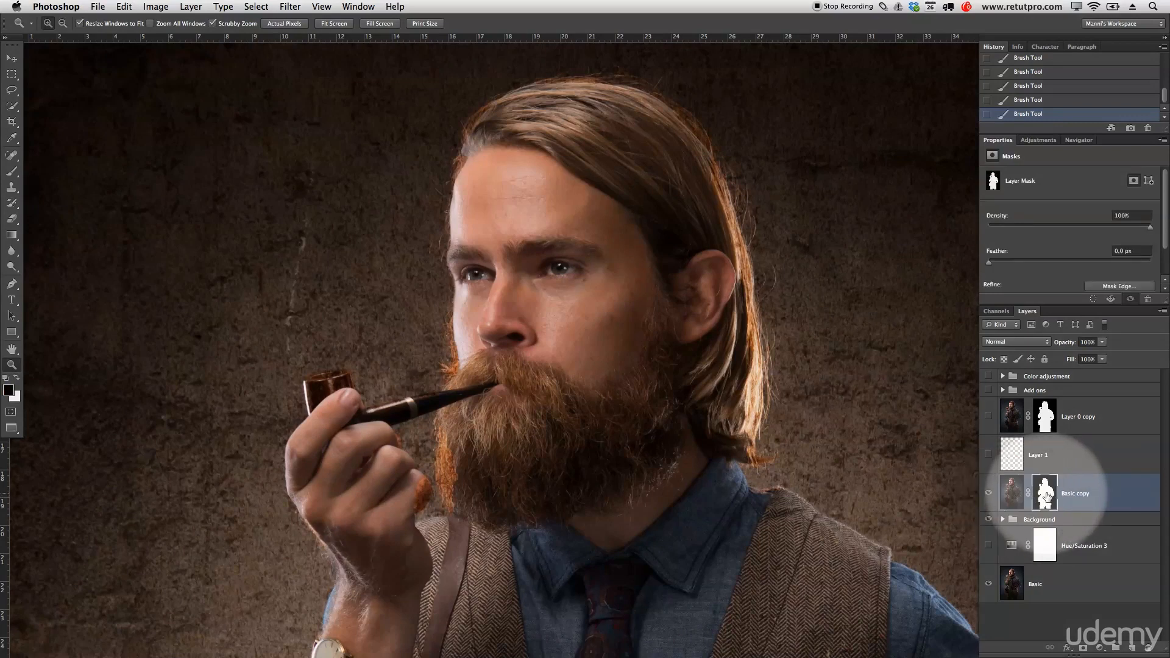
right_click(1046, 495)
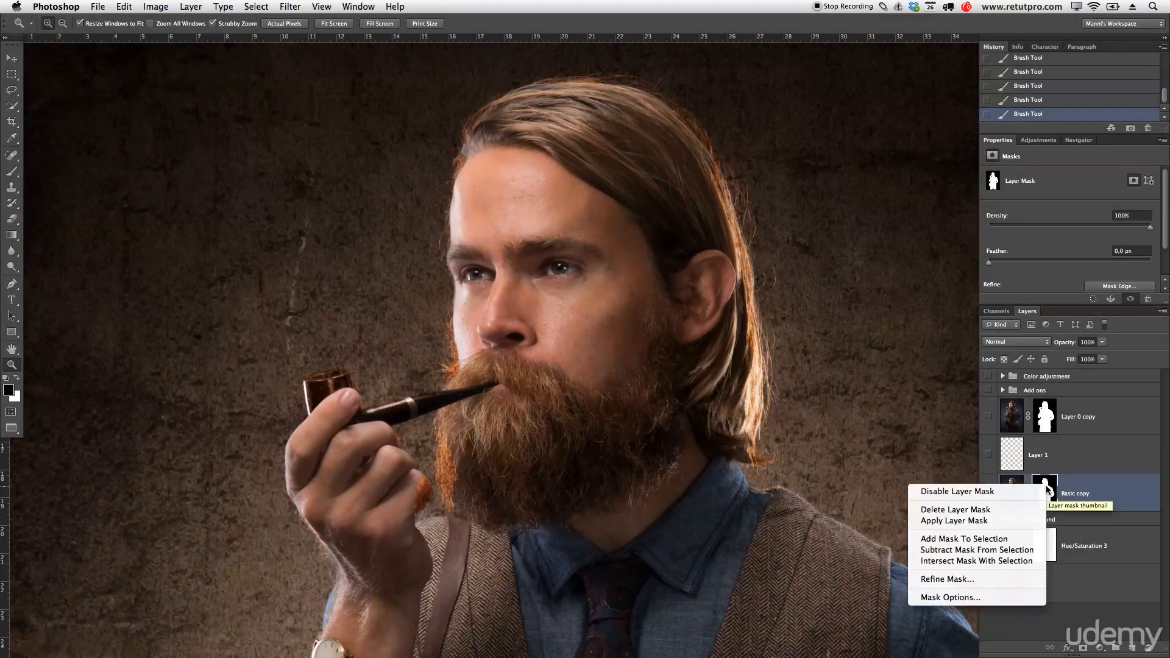
click(959, 579)
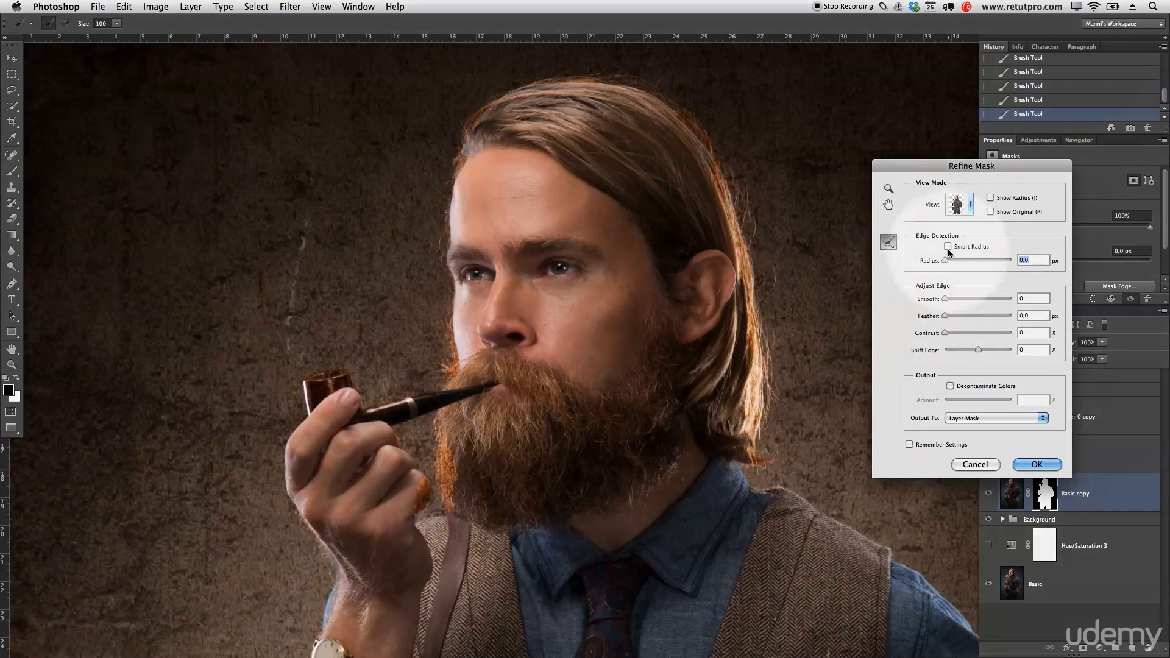
click(972, 206)
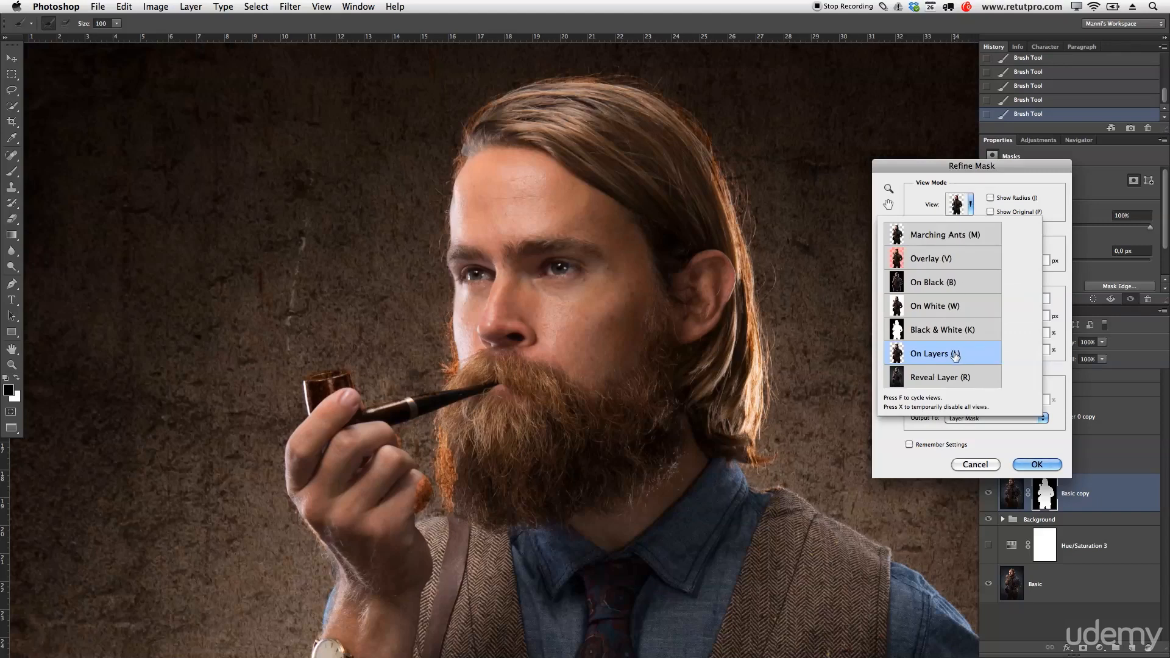
click(1056, 239)
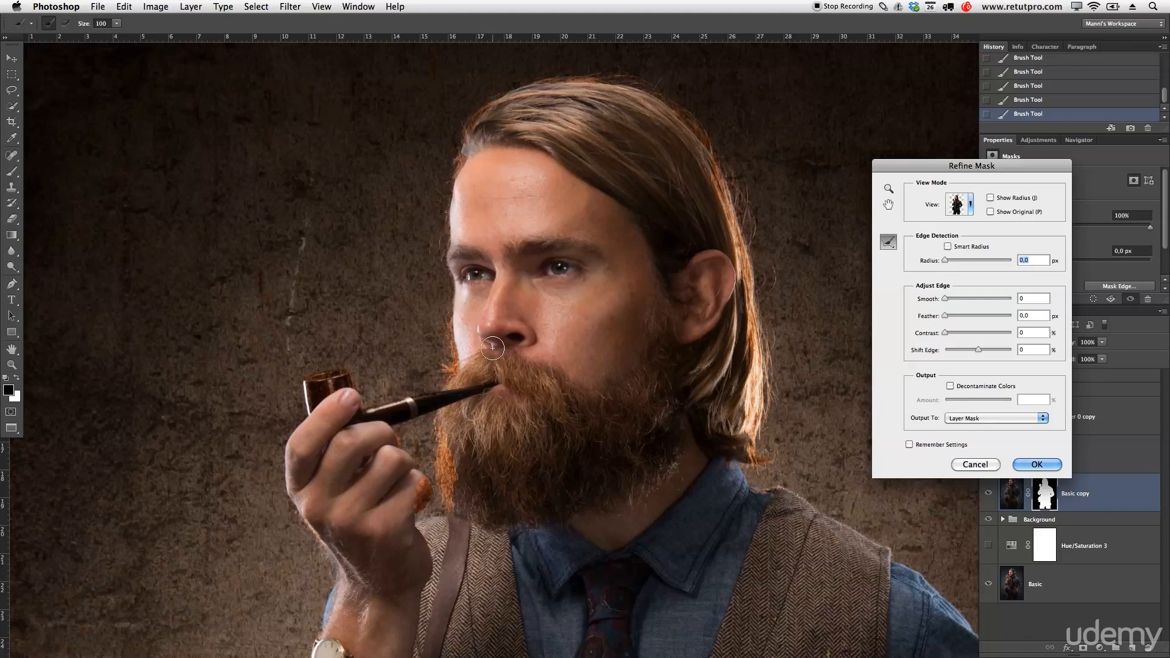
Refine the mask along the beard and hair with a 150 px brush, touch up the beard edge at 100 px, and apply it.
key(bracketright)
key(bracketright)
mouse_move(439, 383)
mouse_down()
mouse_move(435, 251)
mouse_move(450, 160)
mouse_move(474, 110)
mouse_move(581, 72)
mouse_move(644, 80)
mouse_move(688, 103)
mouse_move(717, 145)
mouse_move(728, 172)
mouse_move(681, 101)
mouse_move(744, 212)
mouse_move(766, 332)
mouse_move(786, 365)
mouse_move(777, 341)
mouse_move(778, 411)
mouse_move(768, 455)
mouse_move(750, 467)
mouse_move(890, 539)
mouse_up()
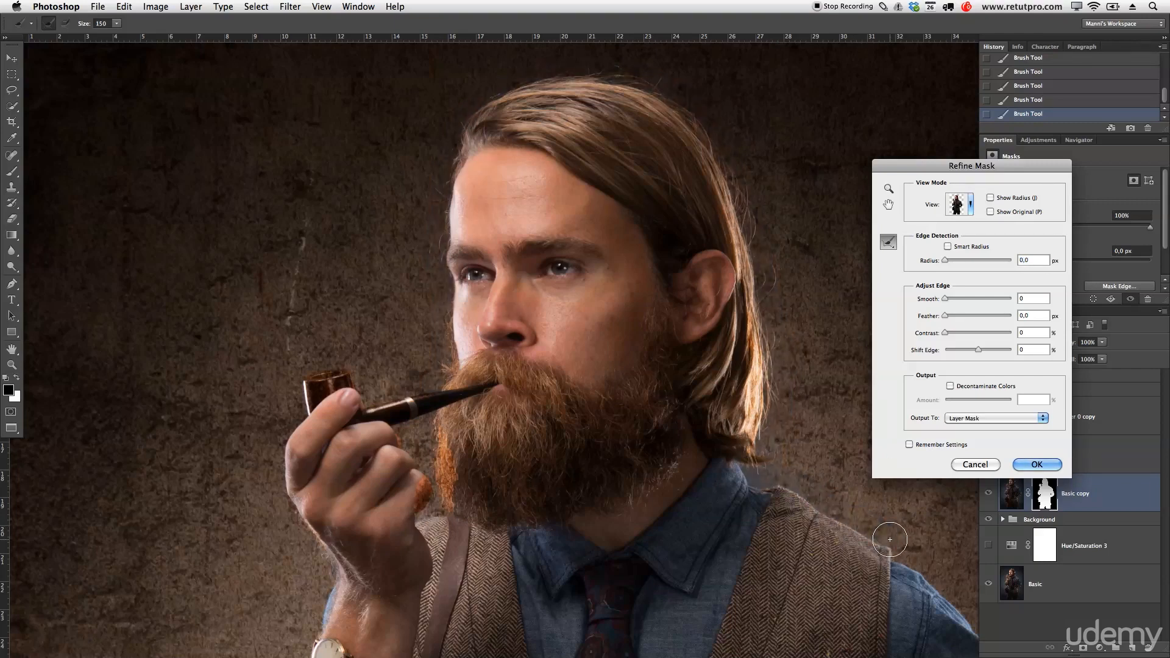
key(bracketleft)
key(bracketleft)
mouse_move(430, 427)
mouse_down()
mouse_move(453, 509)
mouse_move(442, 428)
mouse_up()
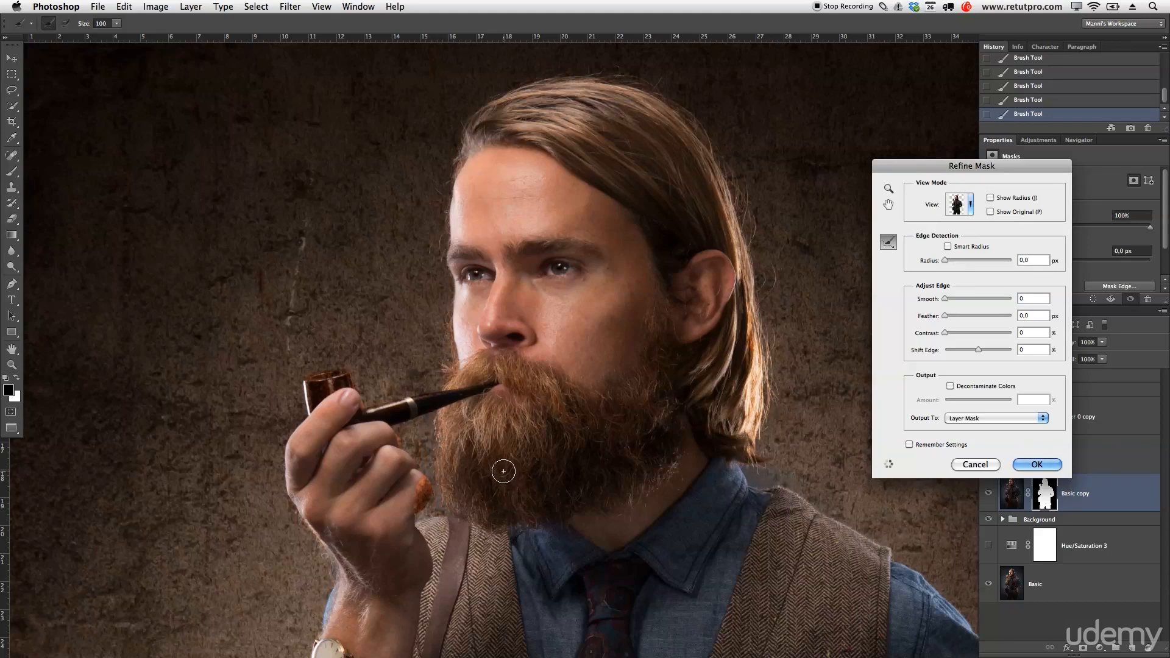
click(1047, 466)
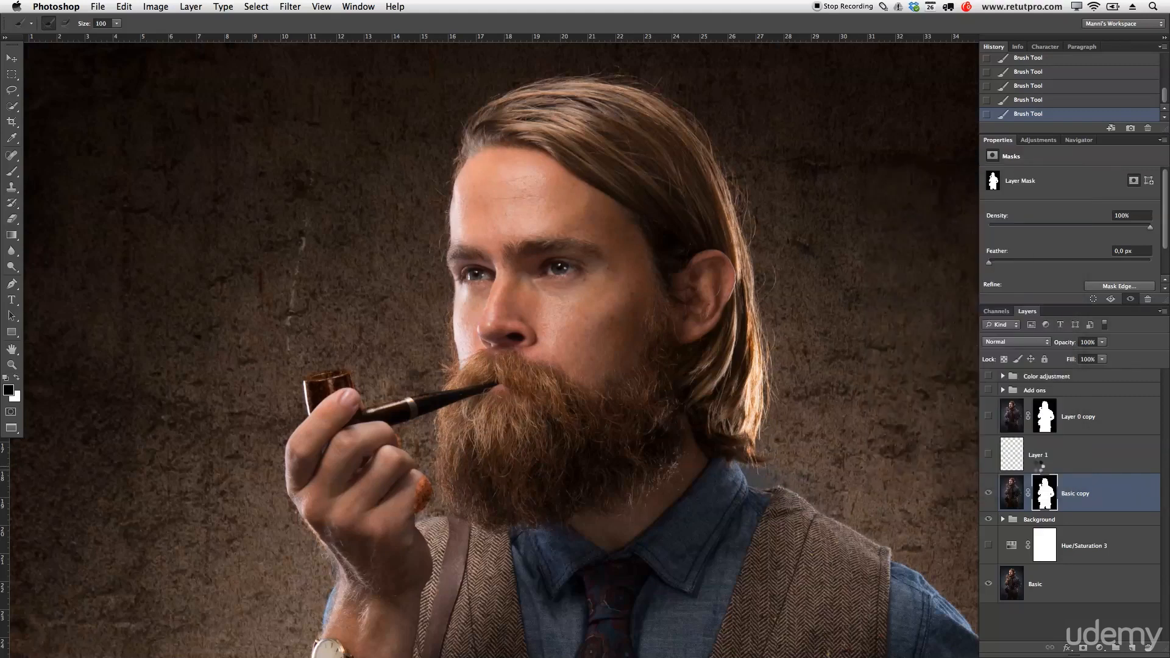
Restore the little finger of the pipe hand on the Basic copy mask with a 25 px brush, and tidy its edge at 10 px.
key(z)
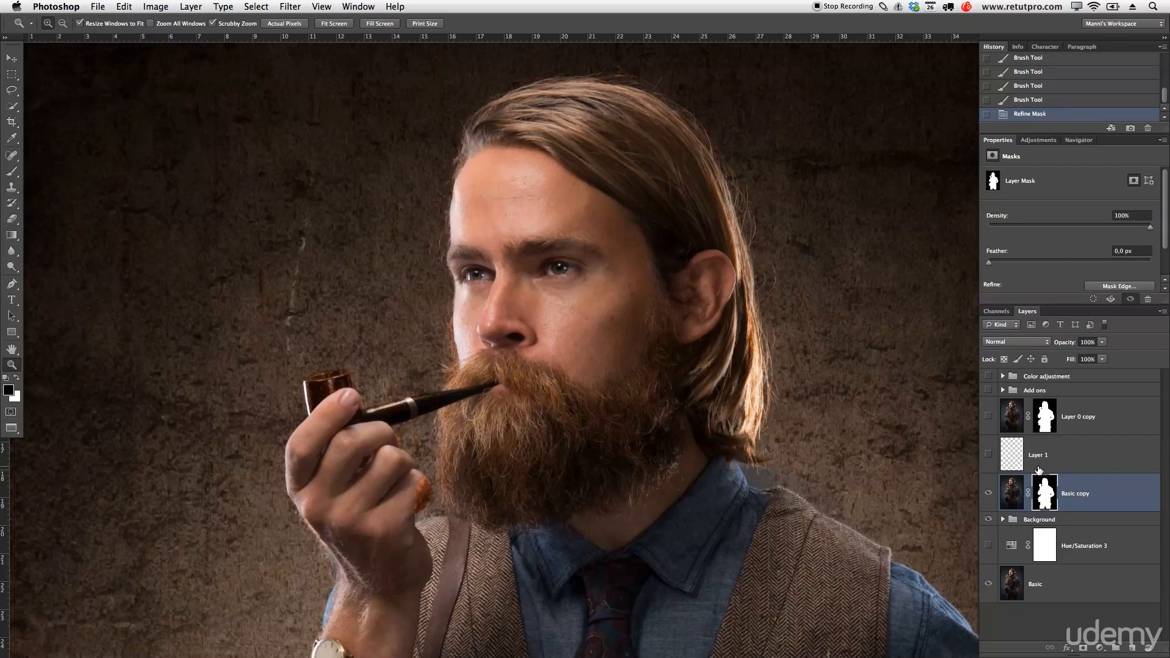
click(421, 498)
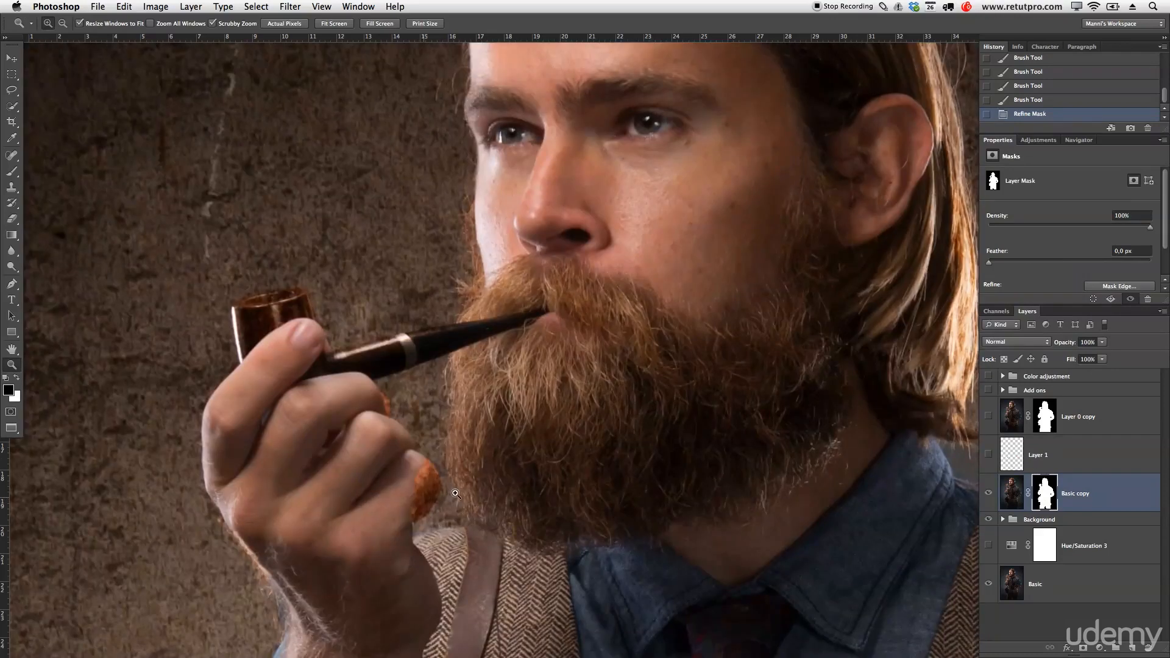
click(455, 495)
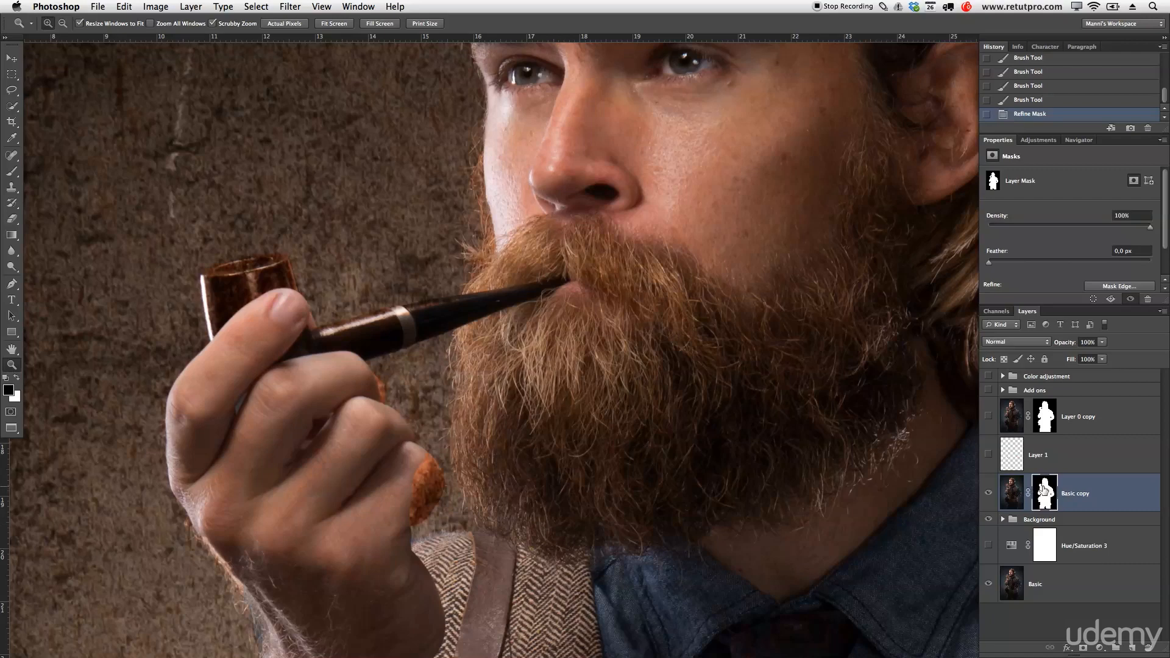
key(b)
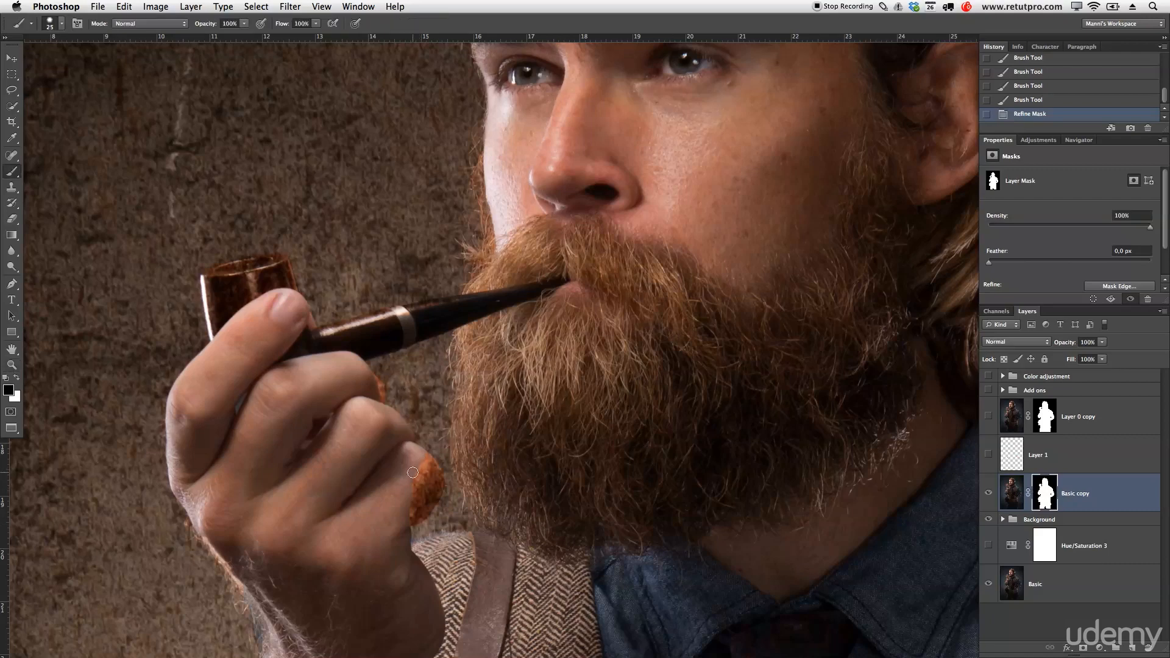
click(412, 481)
key(x)
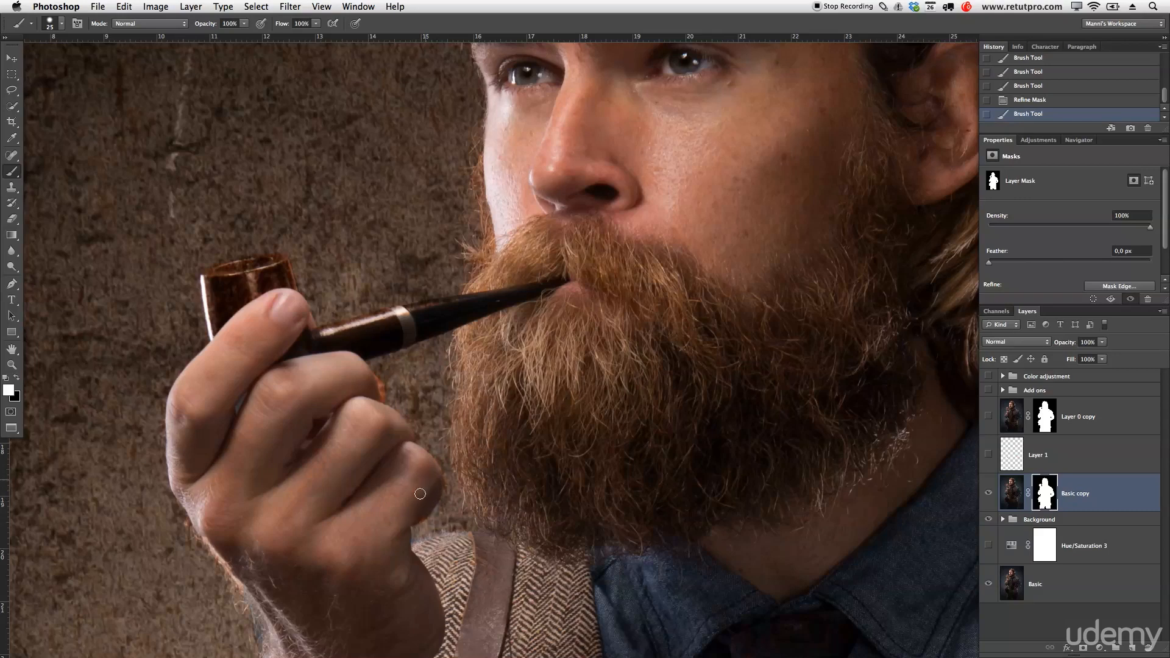
drag(426, 513, 463, 514)
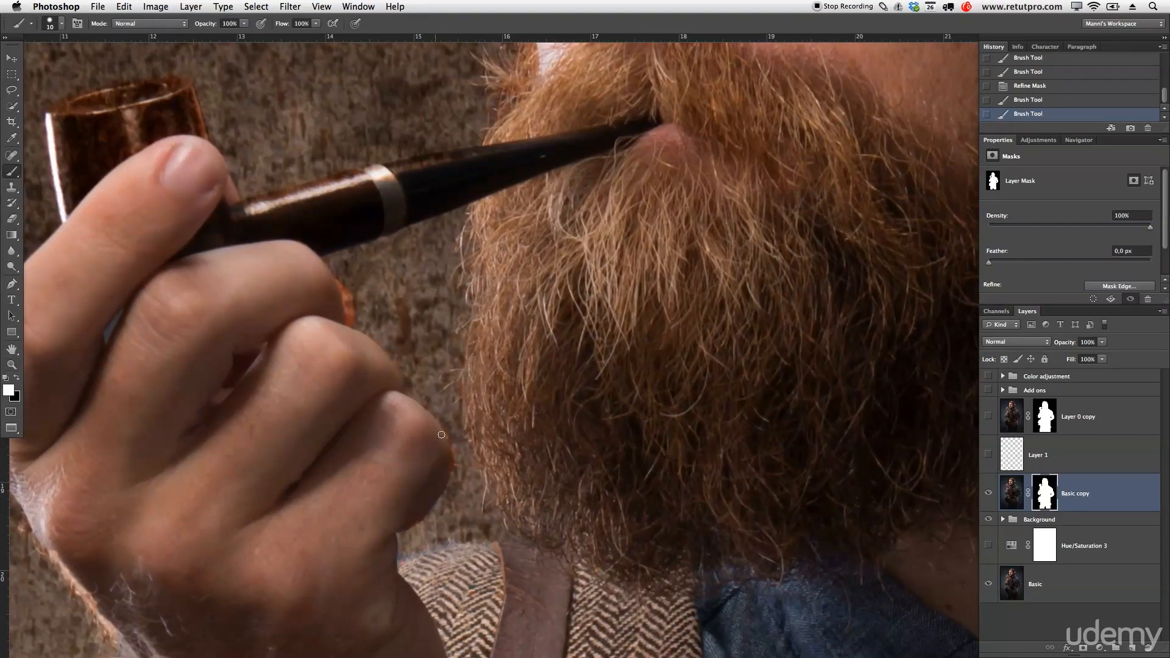
click(413, 522)
click(455, 441)
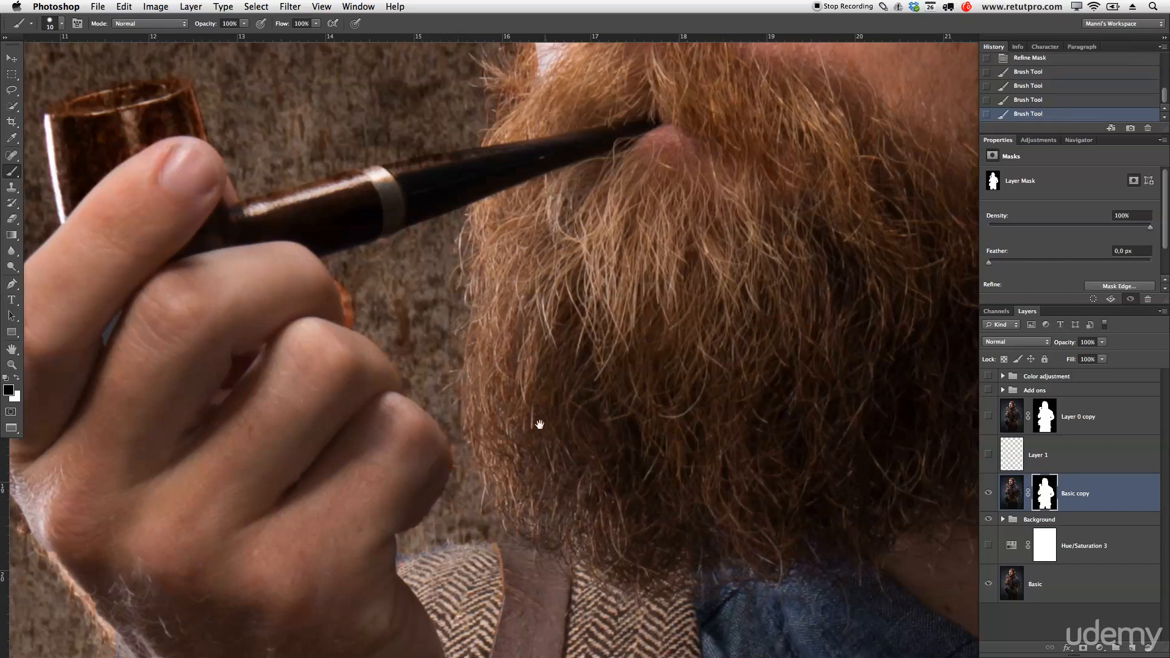
Examine the cut-out edges around the beard, face and hairline.
drag(538, 420, 443, 489)
key(z)
alt+click(521, 433)
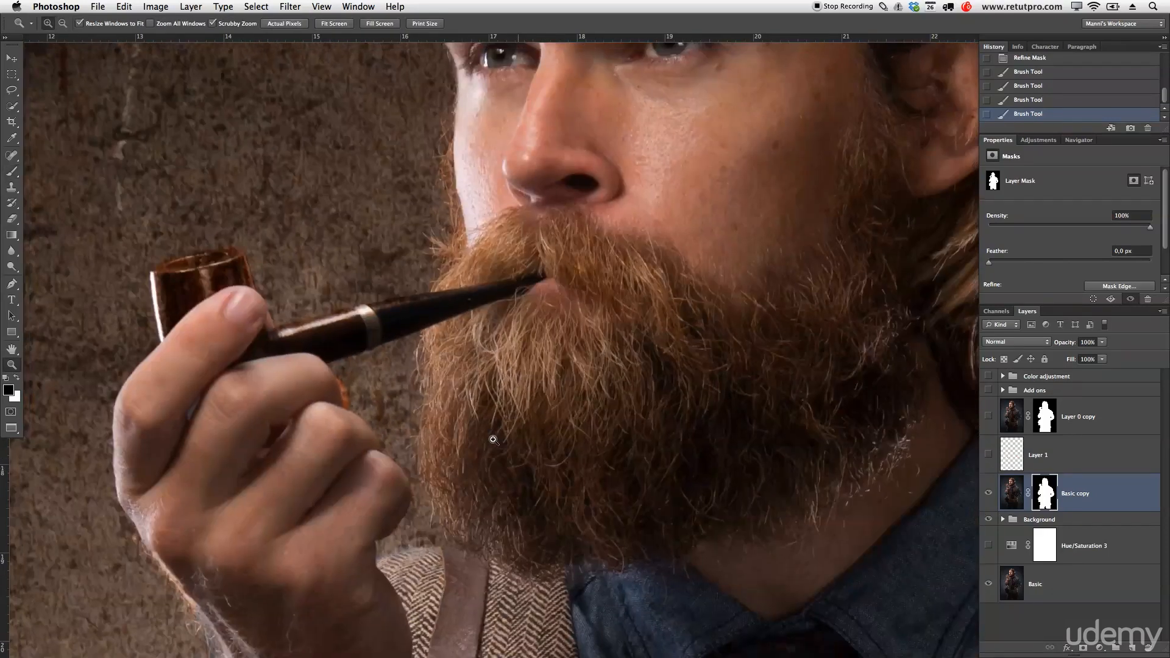
drag(561, 311, 567, 520)
drag(481, 163, 480, 383)
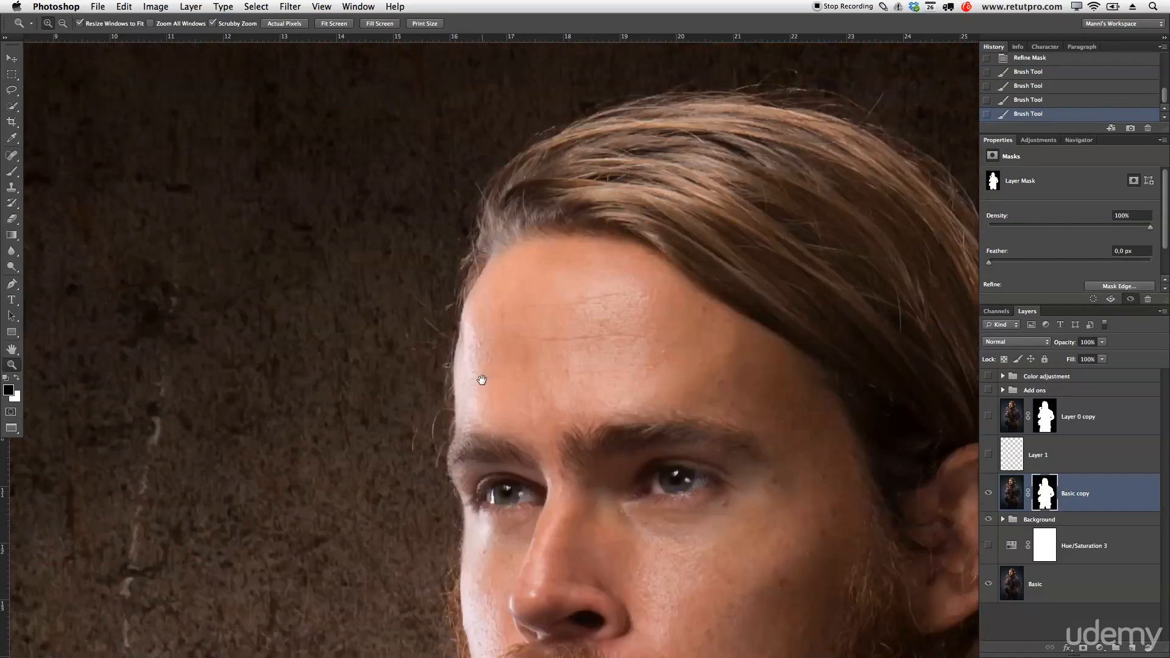
drag(682, 207, 671, 39)
drag(561, 391, 574, 235)
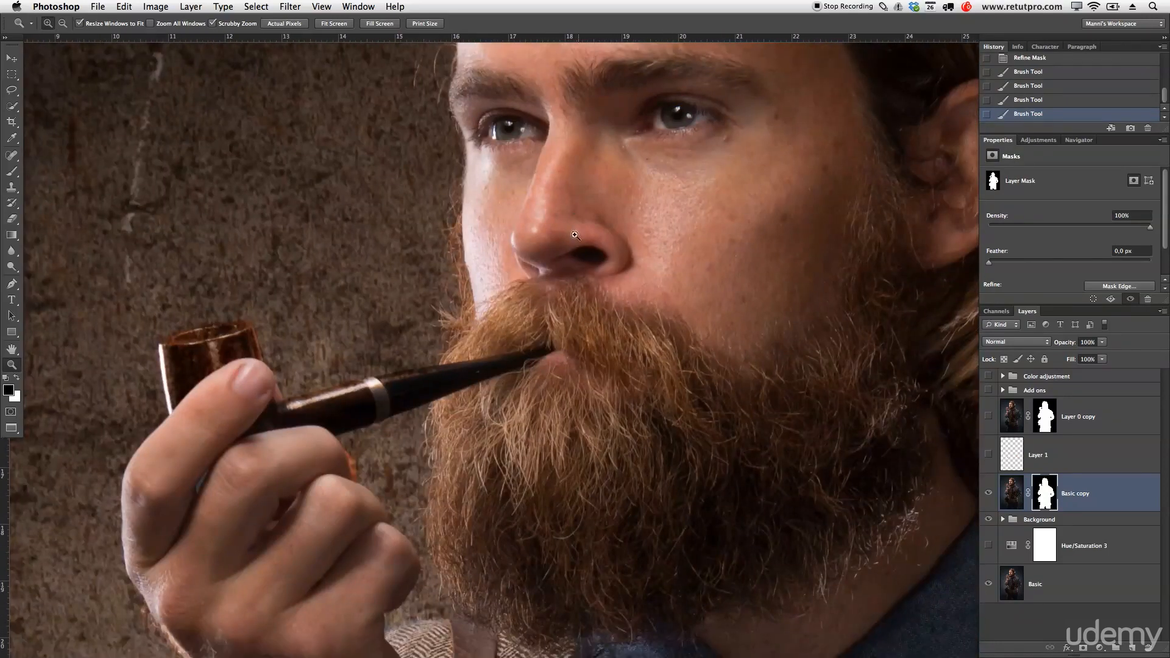
Set up a softer 90 px Brush at 50% opacity for painting on the mask.
key(b)
drag(499, 547, 504, 401)
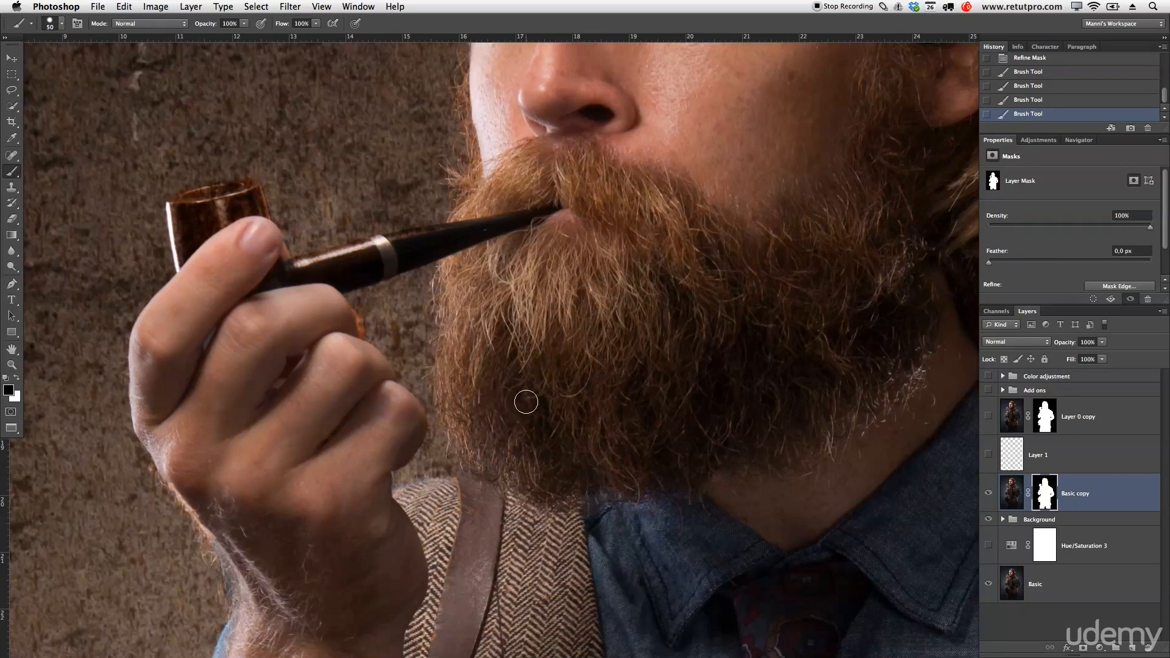
drag(517, 409, 562, 419)
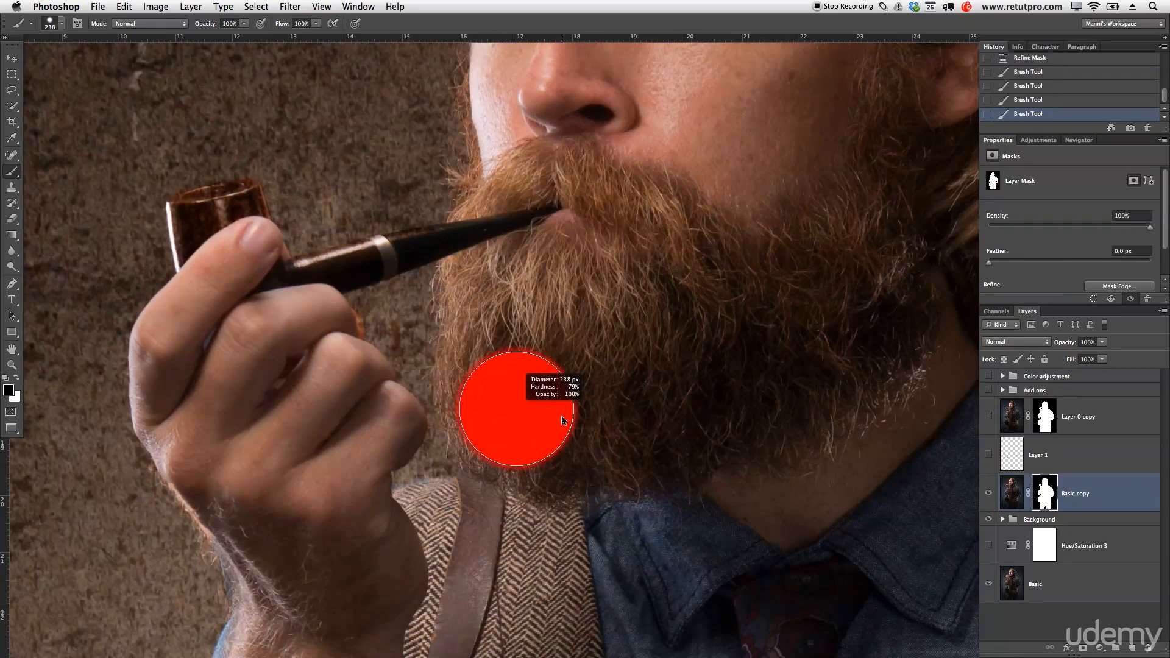
mouse_move(566, 337)
mouse_down()
mouse_move(572, 230)
mouse_move(568, 342)
mouse_up()
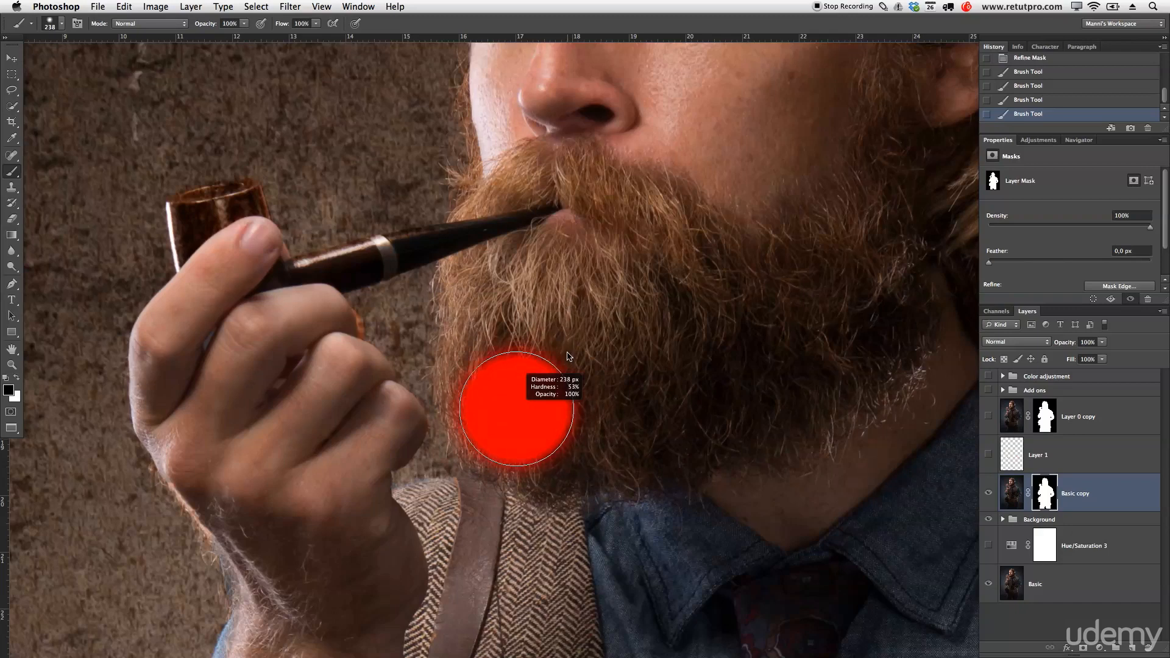
drag(517, 409, 515, 408)
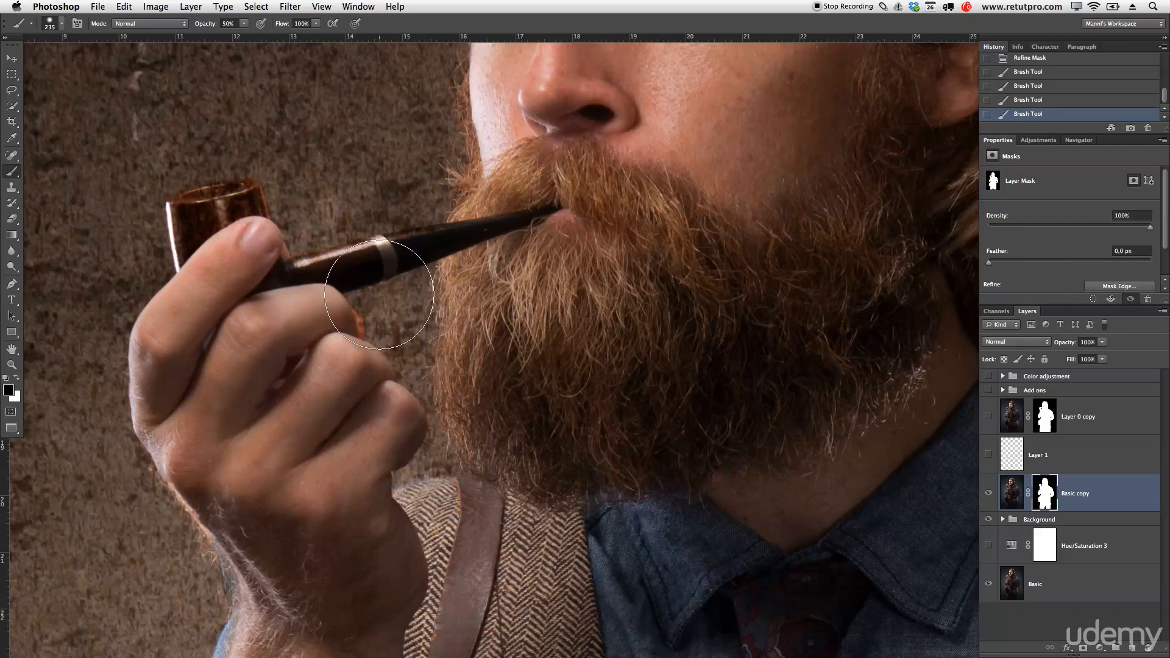
key(bracketleft)
key(bracketleft)
key(bracketleft)
key(bracketleft)
key(bracketleft)
key(bracketleft)
Undo a black test stroke on the beard and paint white at 50% opacity just inside the beard edge.
drag(477, 400, 476, 368)
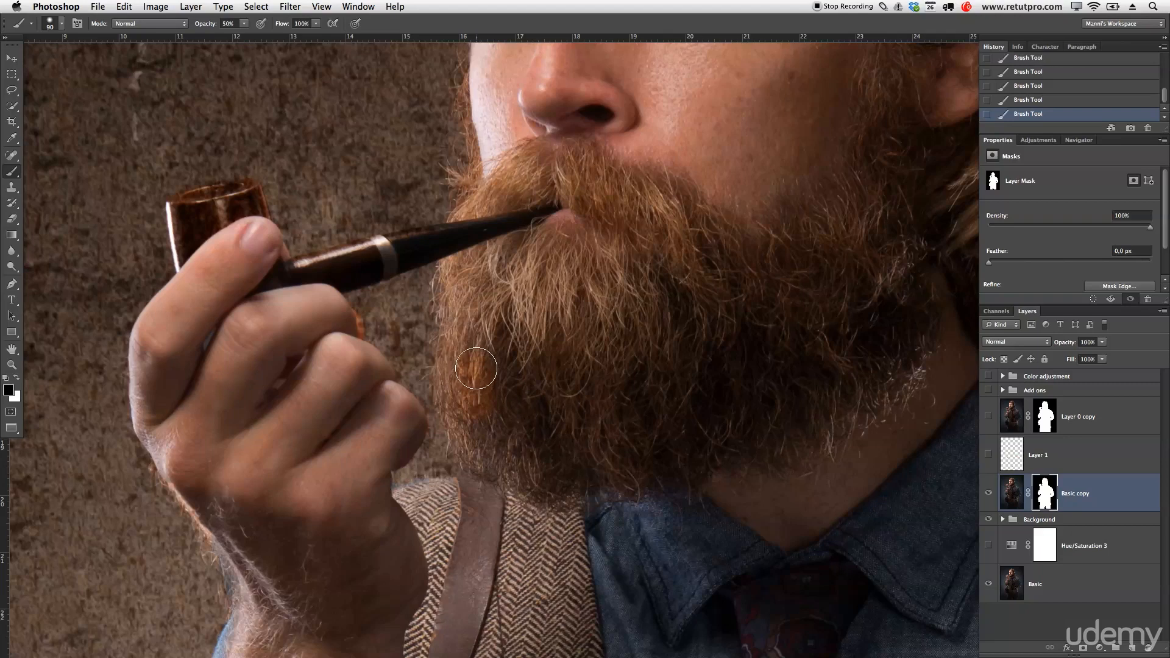
key(ctrl+z)
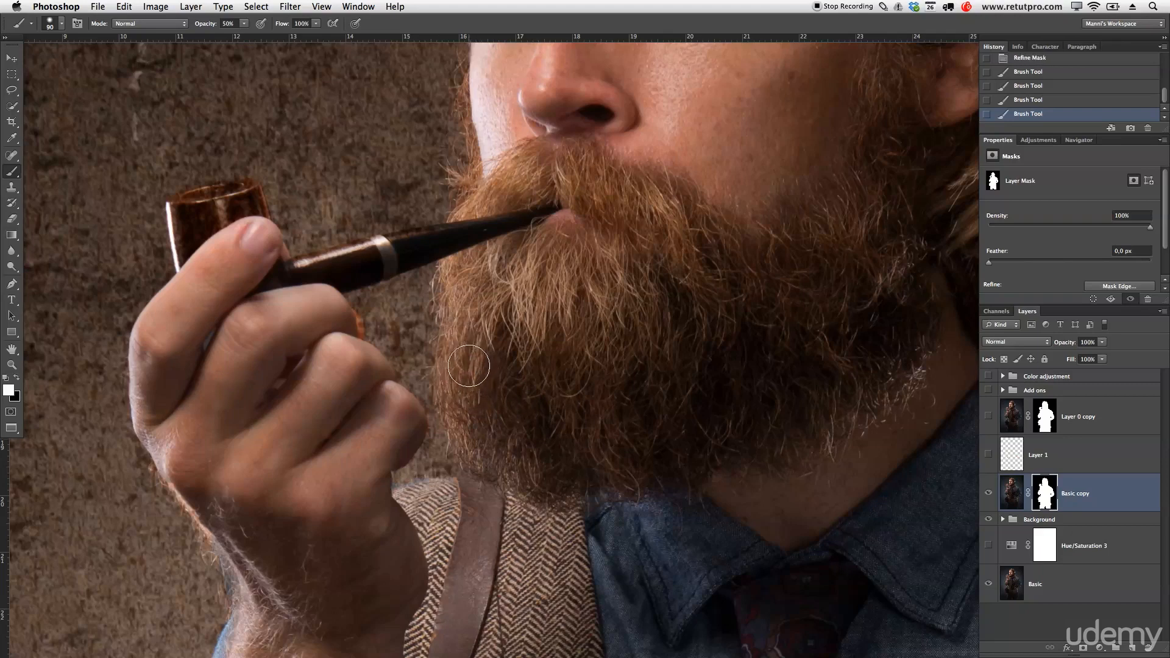
mouse_move(473, 316)
mouse_down()
mouse_move(473, 279)
mouse_move(476, 371)
mouse_move(498, 444)
mouse_move(494, 432)
mouse_move(573, 484)
mouse_move(572, 460)
mouse_move(605, 452)
mouse_move(546, 427)
mouse_move(519, 445)
mouse_move(497, 421)
mouse_move(490, 435)
mouse_move(468, 382)
mouse_move(466, 320)
mouse_move(475, 359)
mouse_up()
Paint white on the mask with the 90 px brush at 50% opacity along the hair behind and below the ear.
drag(645, 204, 476, 448)
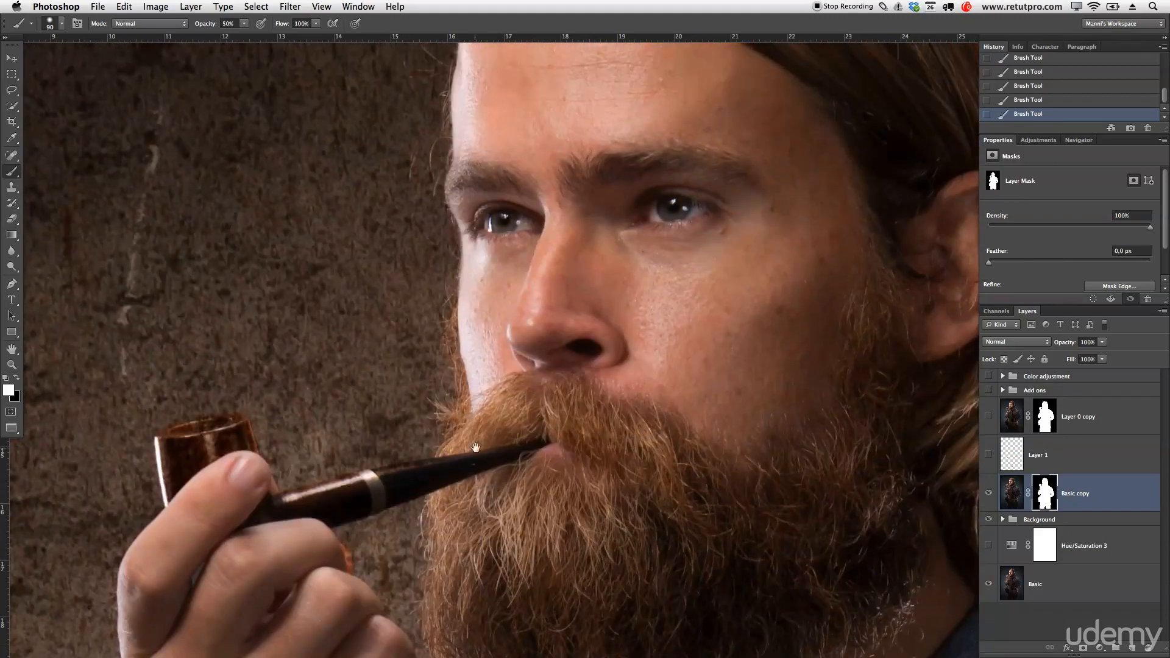
drag(580, 348, 373, 386)
drag(648, 491, 580, 339)
mouse_move(654, 435)
mouse_down()
mouse_move(578, 419)
mouse_move(635, 446)
mouse_move(616, 443)
mouse_up()
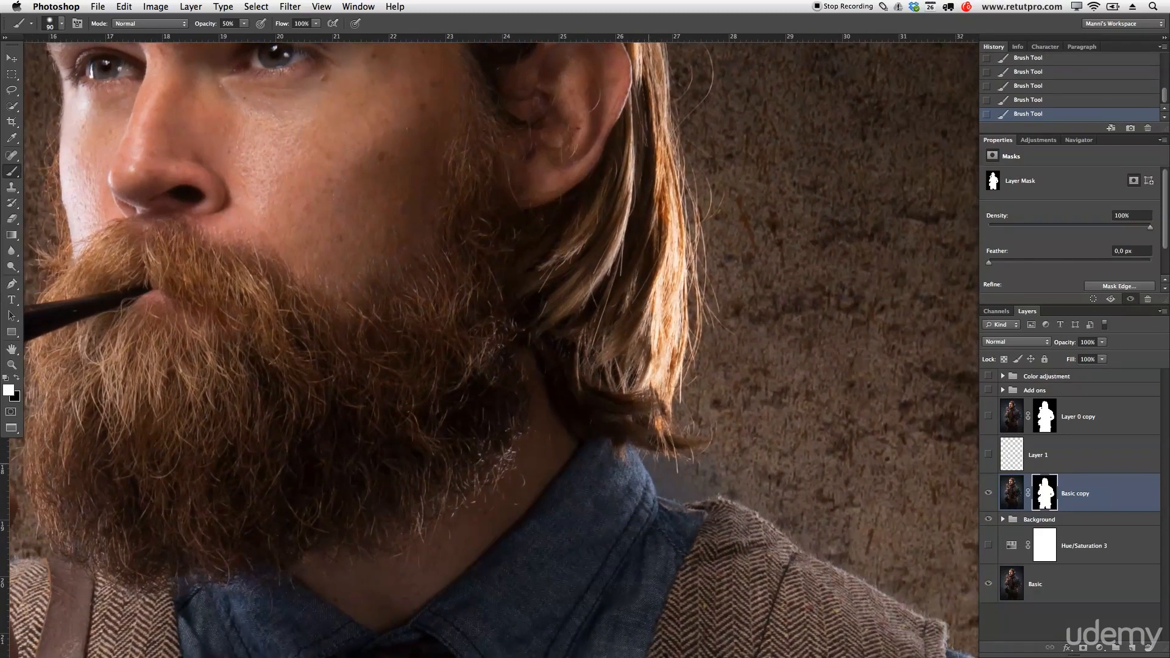
drag(658, 217, 649, 157)
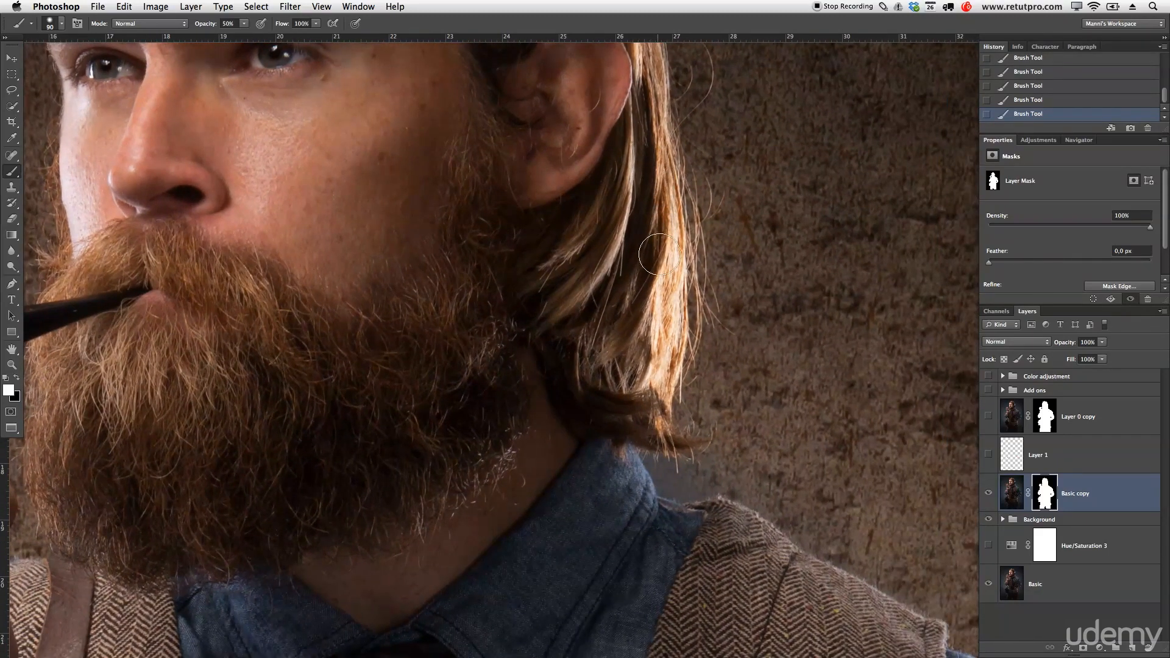
drag(661, 295, 649, 389)
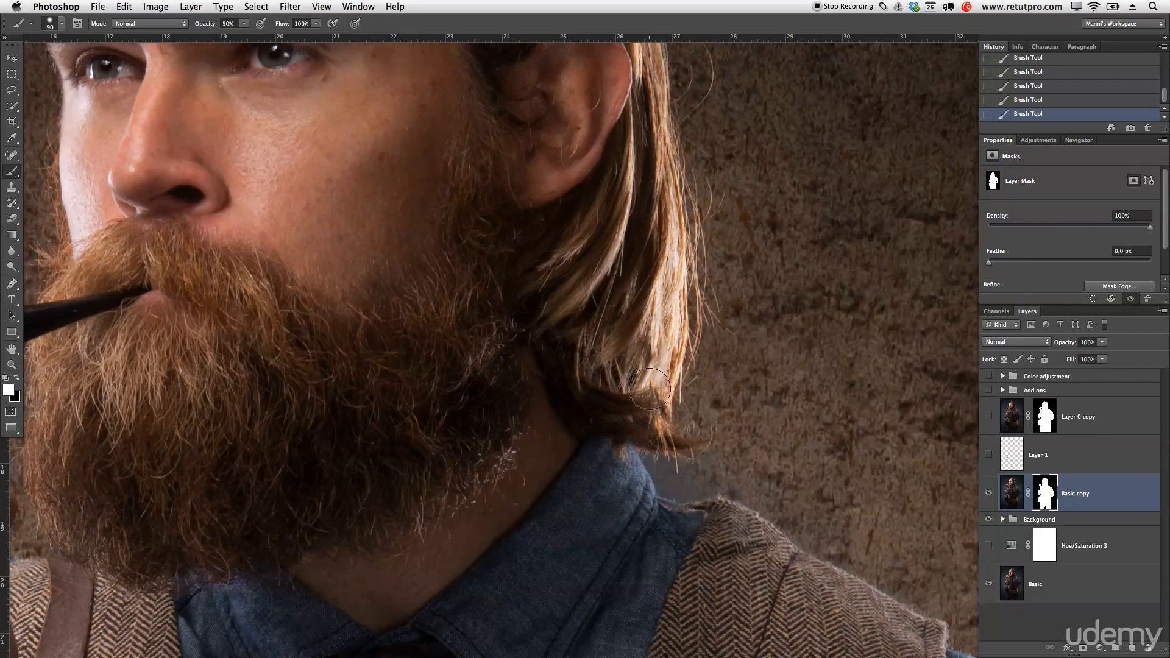
drag(650, 139, 625, 494)
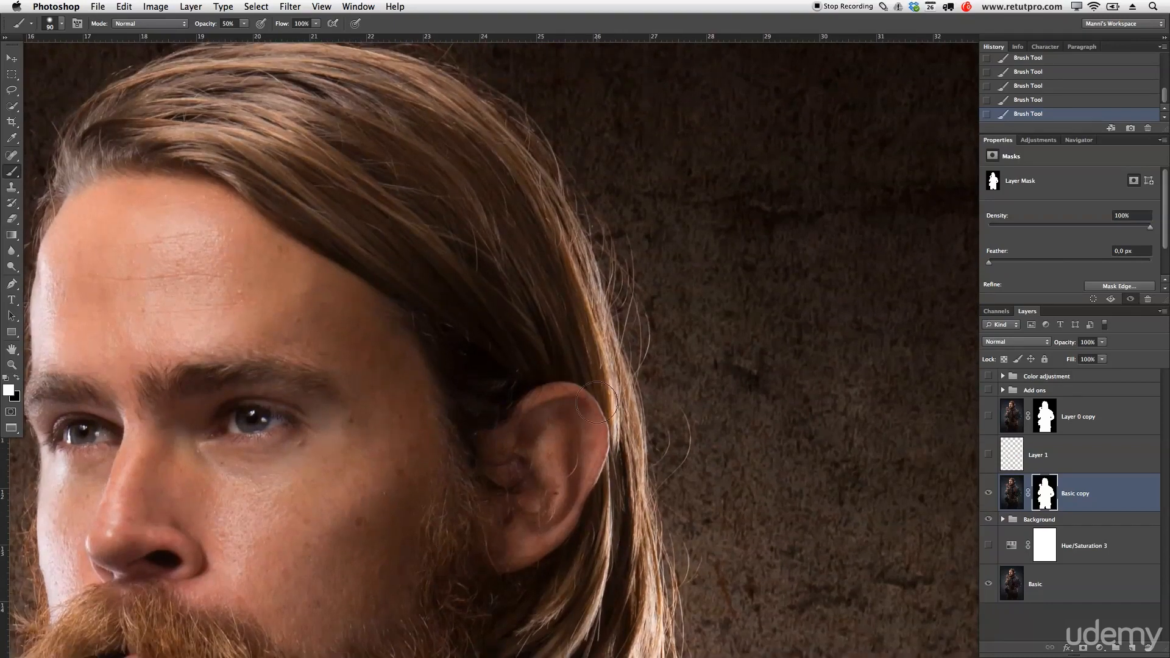
scroll(598, 414, up, 5)
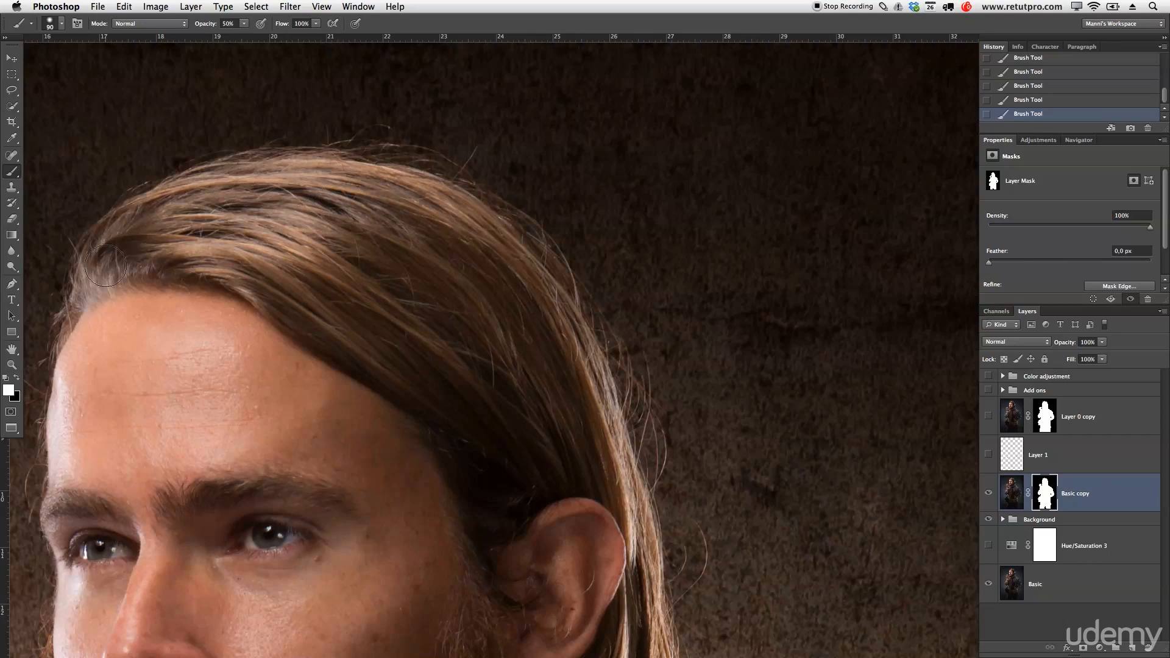
Show Layer 1 and brush orange guide strokes along the collar and shoulder edge below the hair ends.
drag(599, 469, 680, 306)
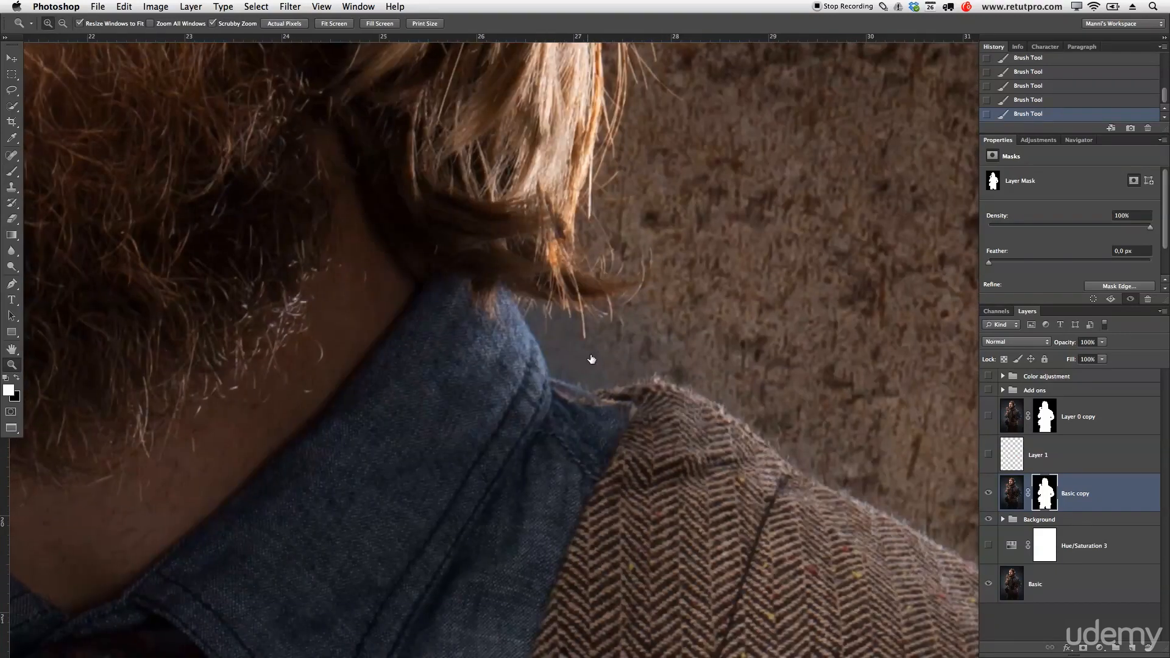
click(1045, 460)
click(988, 460)
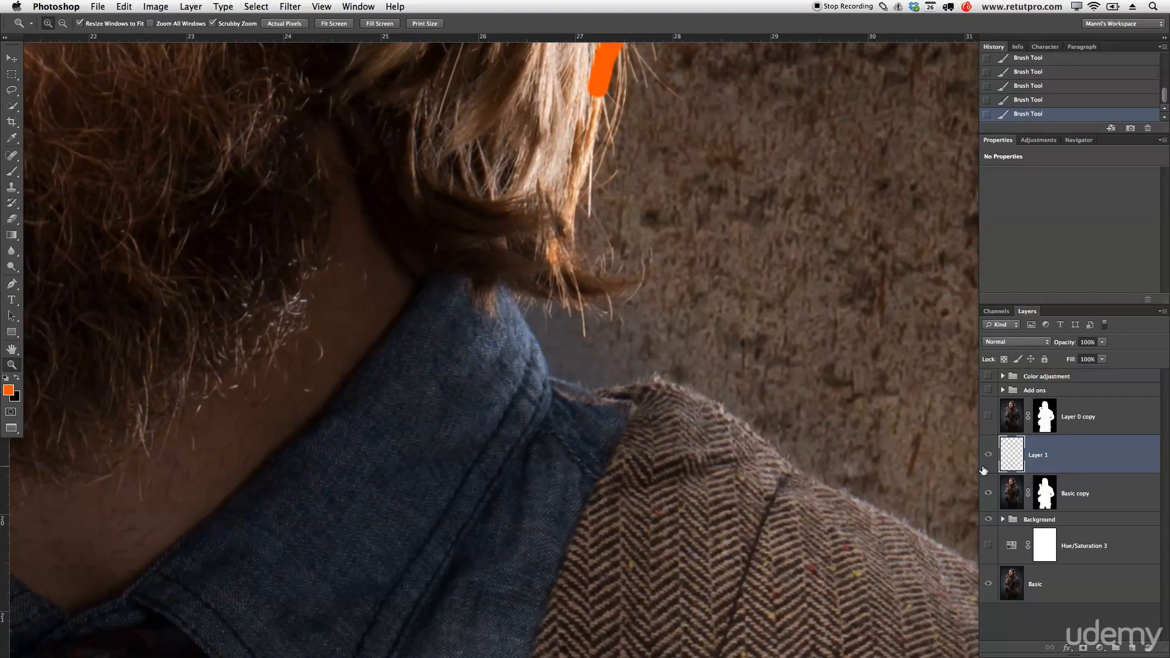
key(b)
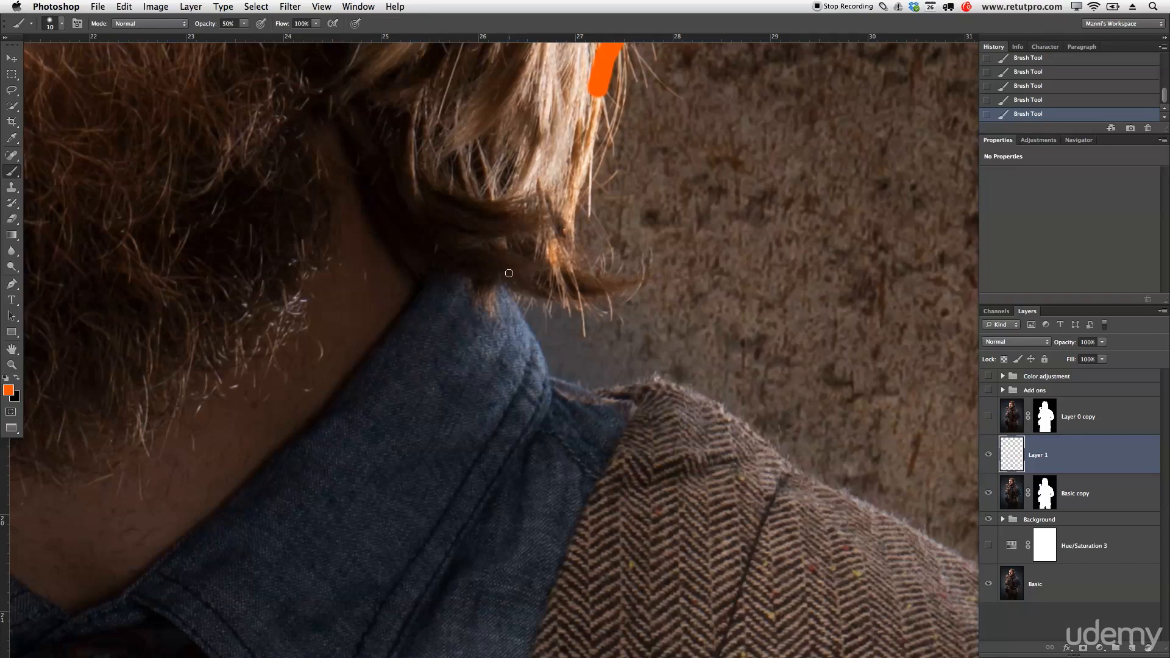
mouse_move(593, 392)
mouse_down()
mouse_move(615, 404)
mouse_move(664, 385)
mouse_move(732, 456)
mouse_up()
mouse_move(478, 292)
mouse_down()
mouse_move(536, 456)
mouse_move(643, 481)
mouse_up()
Enlarge the brush and circle the hair tips and shoulder gap with a 45 px orange stroke on Layer 1.
key(bracketright)
key(bracketright)
key(bracketright)
key(bracketright)
key(bracketright)
key(bracketright)
key(bracketright)
key(bracketright)
mouse_move(751, 154)
mouse_down()
mouse_move(547, 163)
mouse_move(507, 263)
mouse_move(841, 218)
mouse_move(679, 148)
mouse_up()
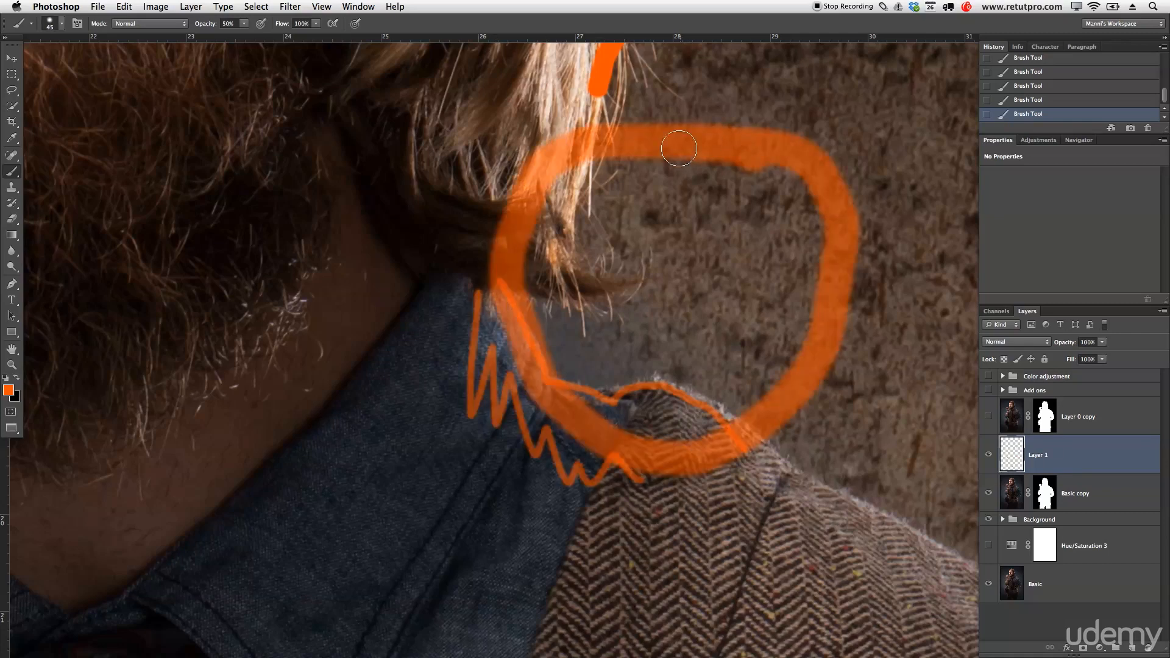
Add larger orange strokes over the background gap between the hair tips and shoulder on Layer 1, and hide the layer.
key(bracketright)
key(bracketright)
key(bracketright)
key(2)
mouse_move(671, 306)
mouse_down()
mouse_move(586, 300)
mouse_move(566, 320)
mouse_move(614, 307)
mouse_up()
mouse_move(572, 359)
mouse_down()
mouse_move(654, 341)
mouse_move(647, 319)
mouse_move(652, 351)
mouse_move(651, 339)
mouse_move(702, 311)
mouse_move(701, 348)
mouse_move(668, 284)
mouse_move(681, 259)
mouse_move(625, 259)
mouse_move(620, 237)
mouse_move(717, 196)
mouse_up()
click(988, 454)
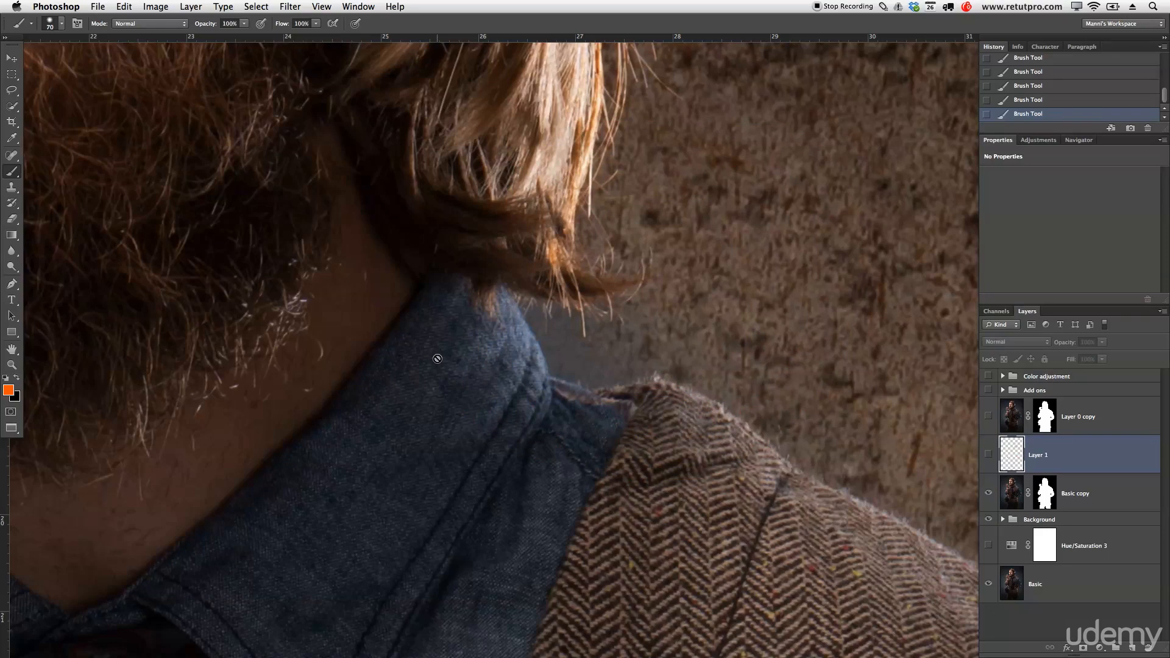
Paint white at 100% opacity on the Basic copy mask along the collar and shoulder at 40 px and up the hair ends at 30 px.
click(1053, 501)
key(bracketleft)
key(bracketleft)
key(bracketleft)
key(bracketleft)
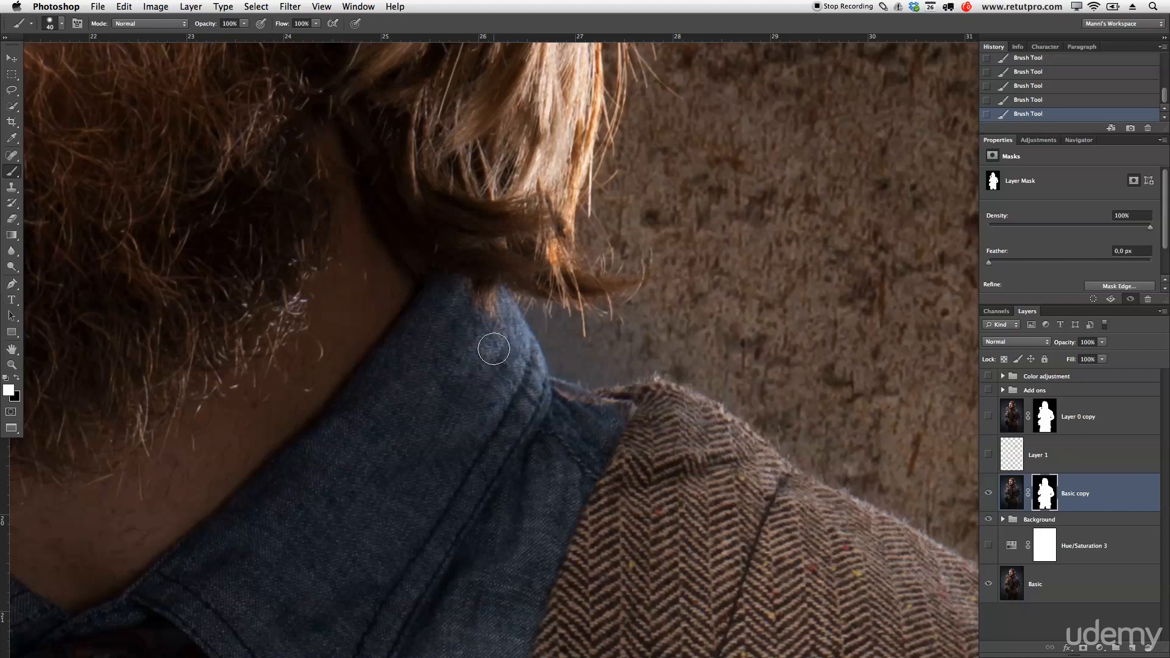
mouse_move(492, 317)
mouse_down()
mouse_move(494, 305)
mouse_move(543, 396)
mouse_move(586, 416)
mouse_move(656, 398)
mouse_up()
key(bracketleft)
drag(573, 166, 591, 49)
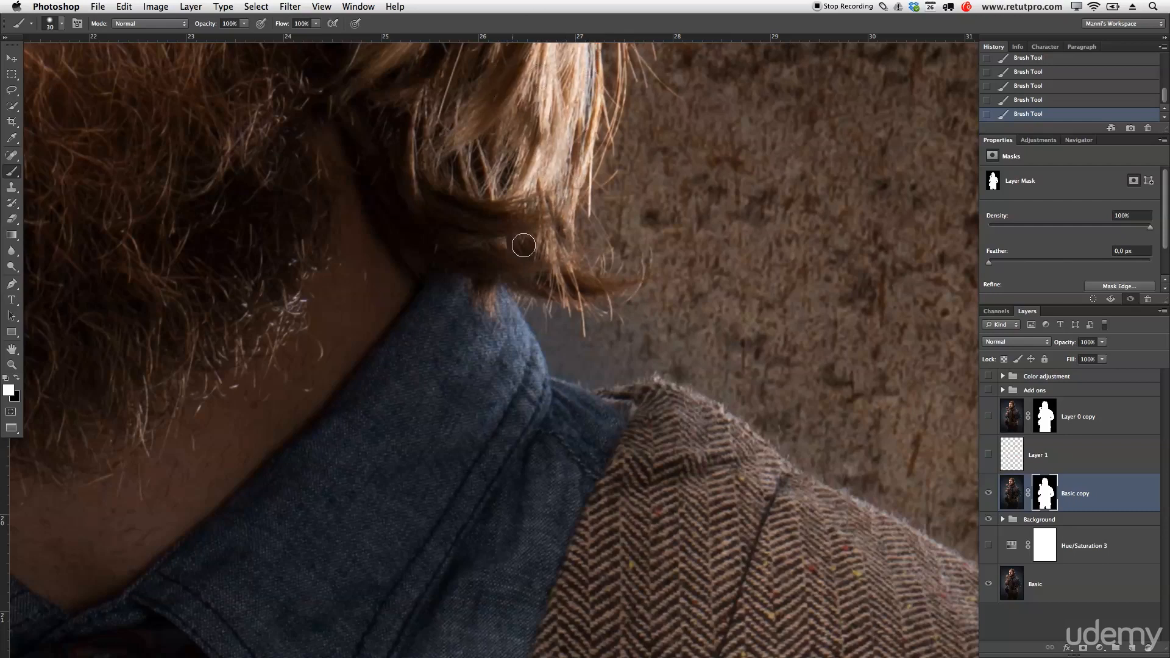
Paint black at 30% opacity on the mask in the gap between the hair tips, collar and shoulder, using a soft 20% hardness brush.
drag(590, 340, 612, 278)
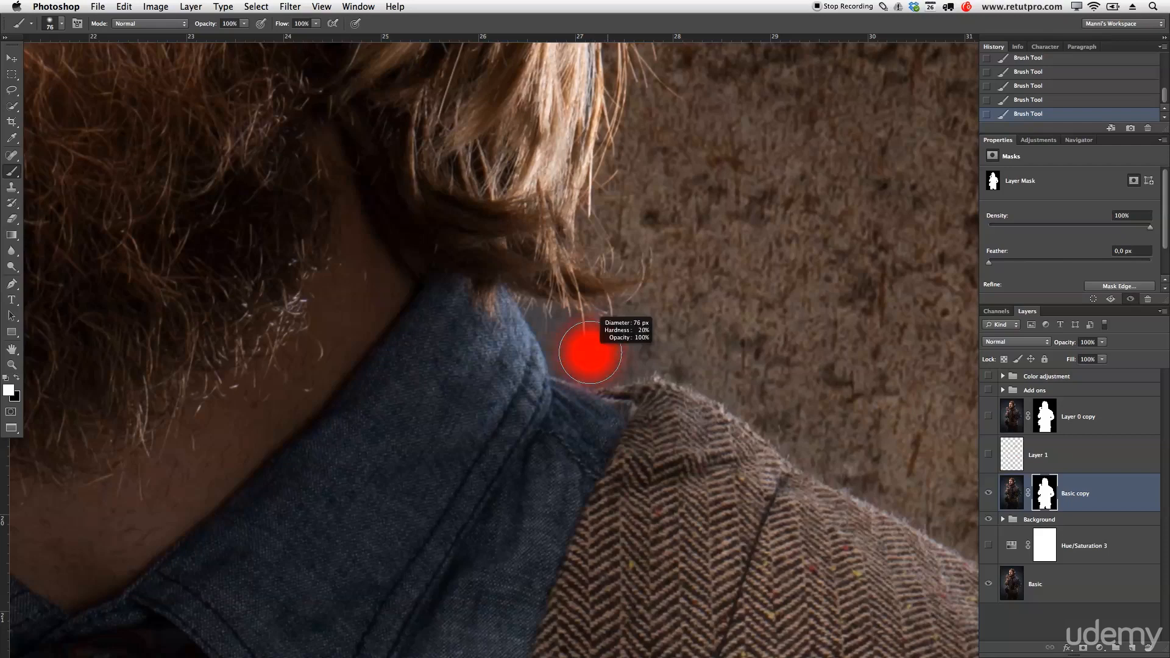
drag(590, 352, 588, 352)
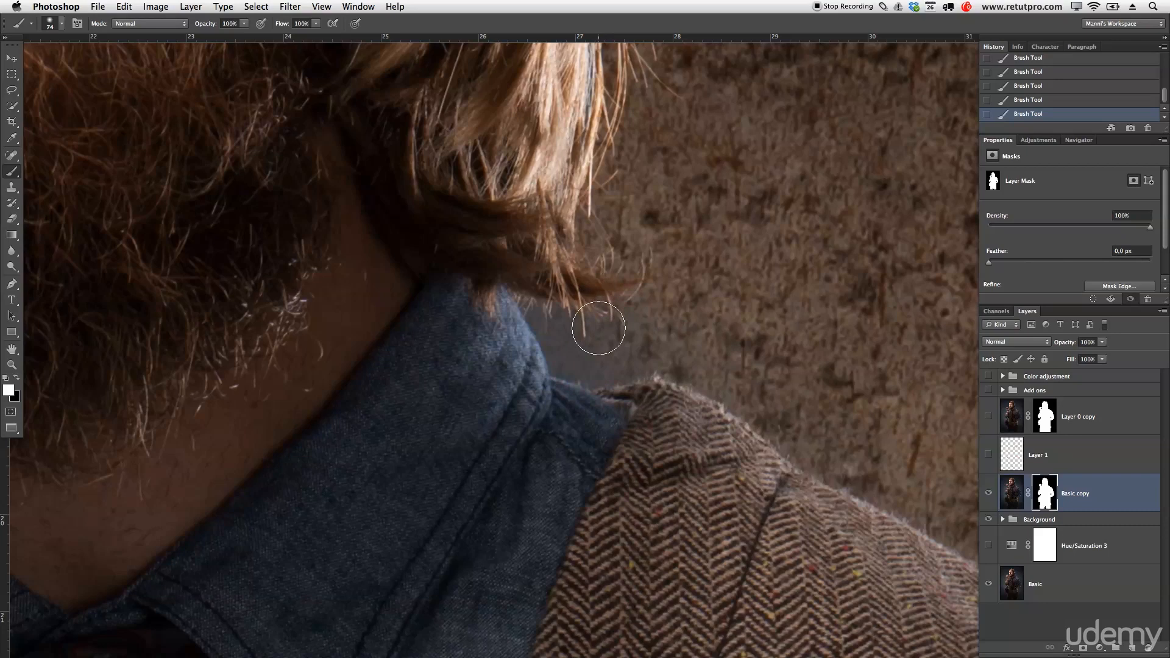
key(x)
mouse_move(565, 331)
mouse_down()
mouse_move(603, 354)
mouse_move(644, 335)
mouse_move(609, 353)
mouse_up()
key([)
key(bracketleft)
key(bracketleft)
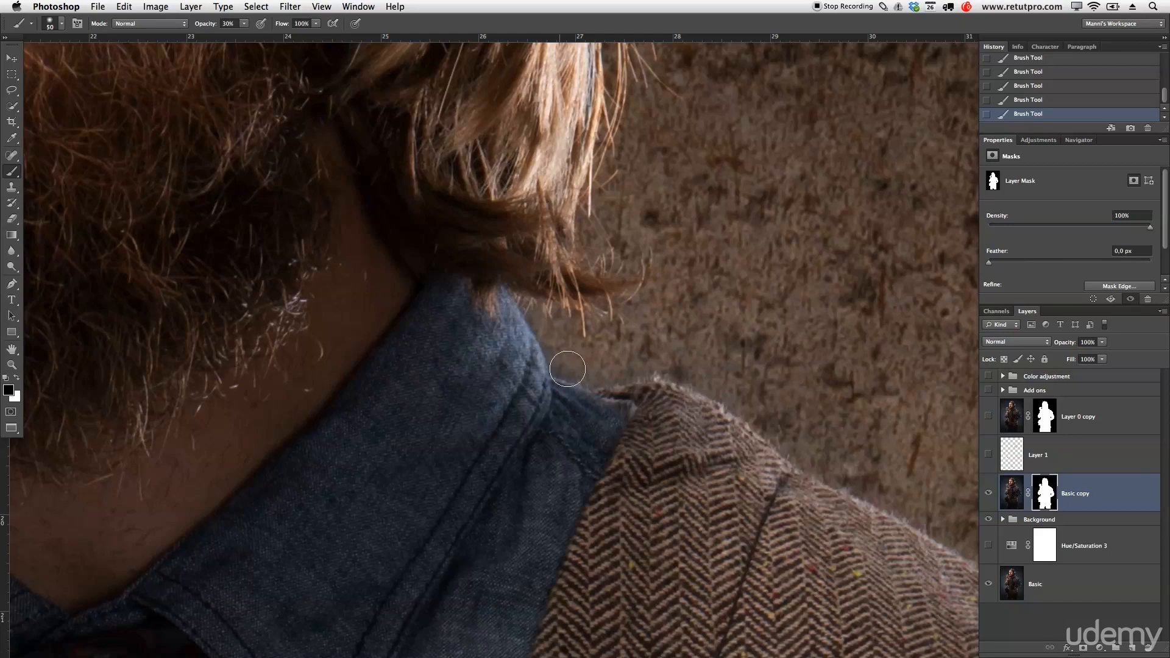
key(bracketleft)
key(bracketleft)
key(bracketright)
key(bracketright)
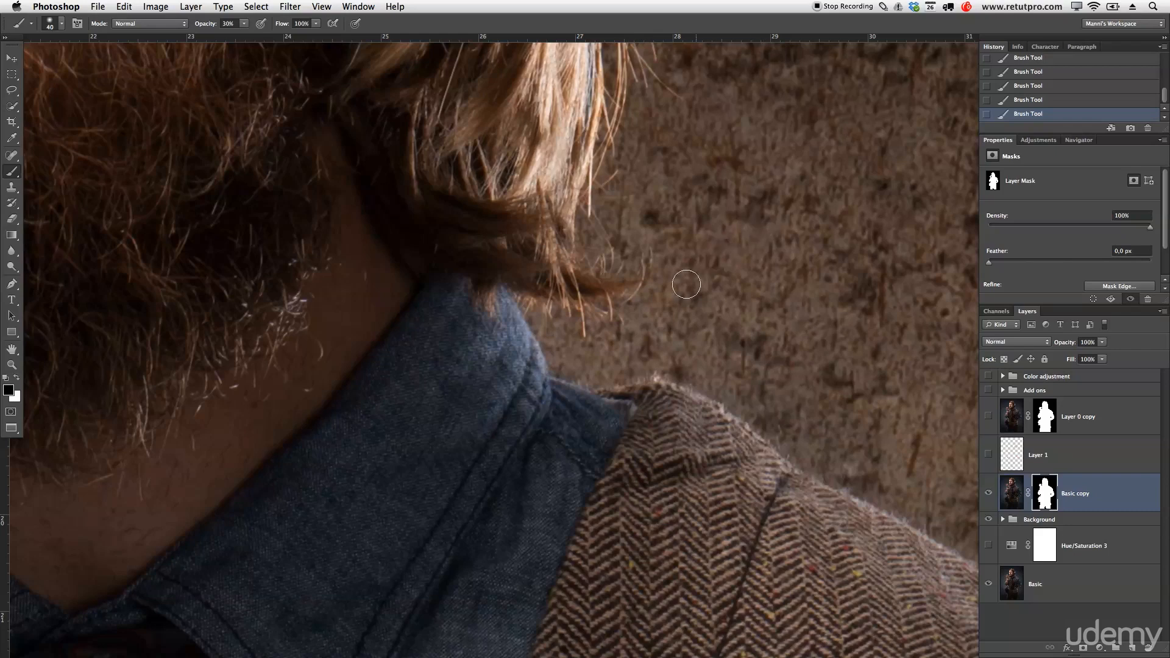
key(bracketright)
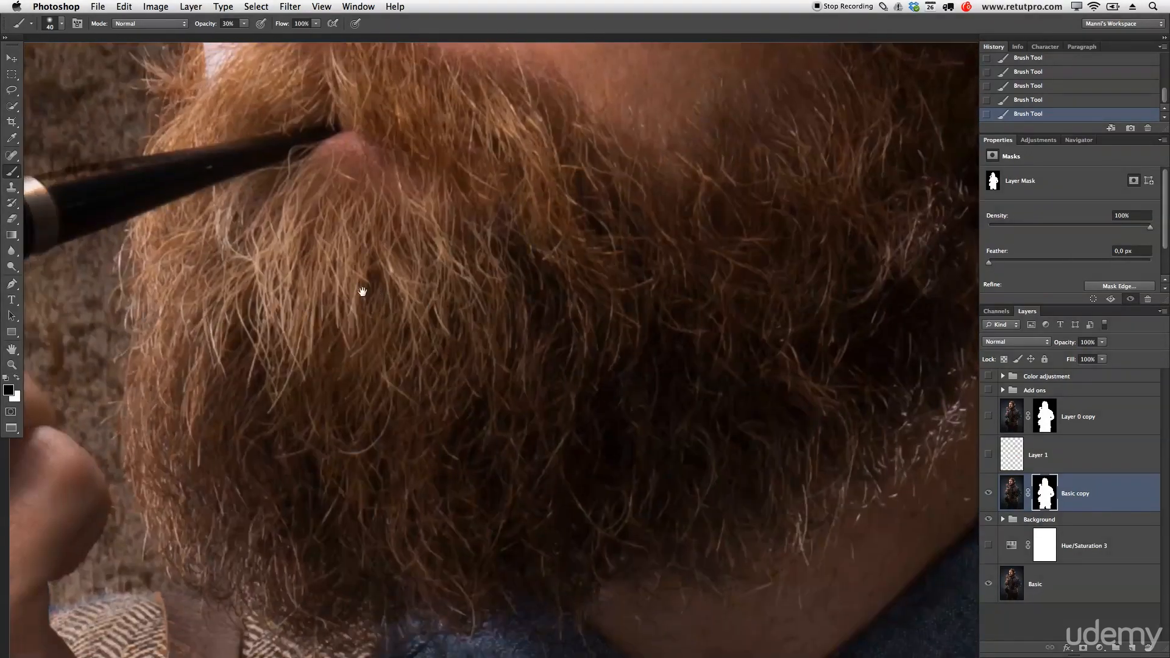
Add a Hue/Saturation adjustment layer directly above the Basic layer.
mouse_move(363, 291)
mouse_down()
mouse_move(418, 323)
mouse_move(376, 235)
mouse_up()
drag(542, 397, 516, 398)
drag(705, 391, 637, 369)
drag(716, 334, 627, 348)
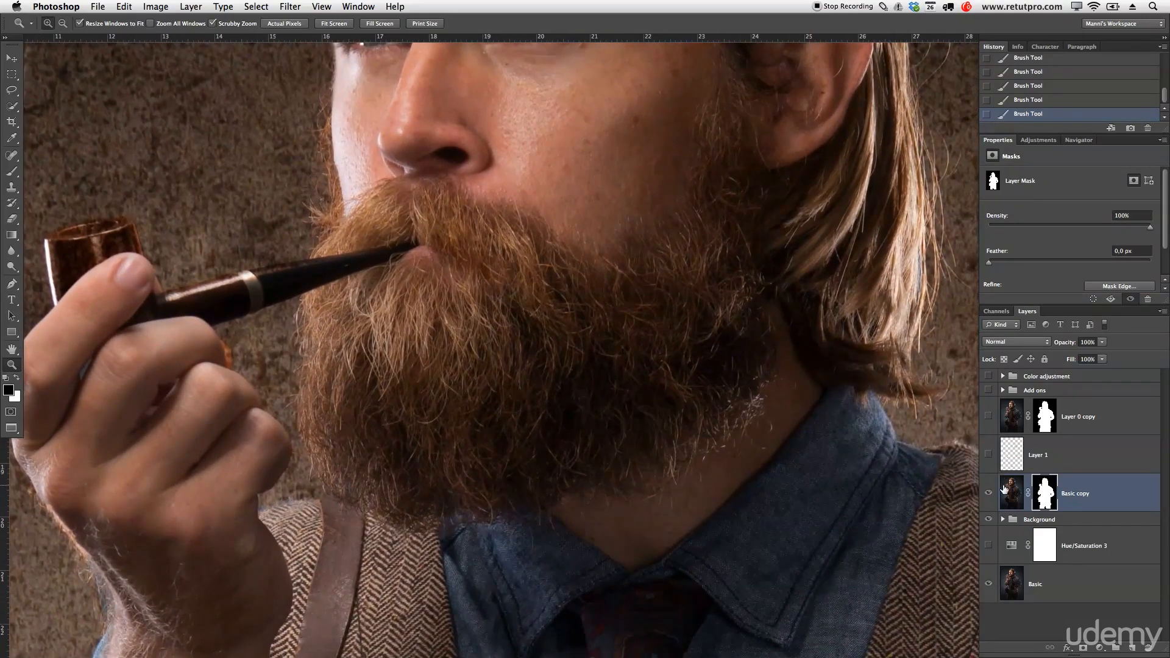
click(1022, 582)
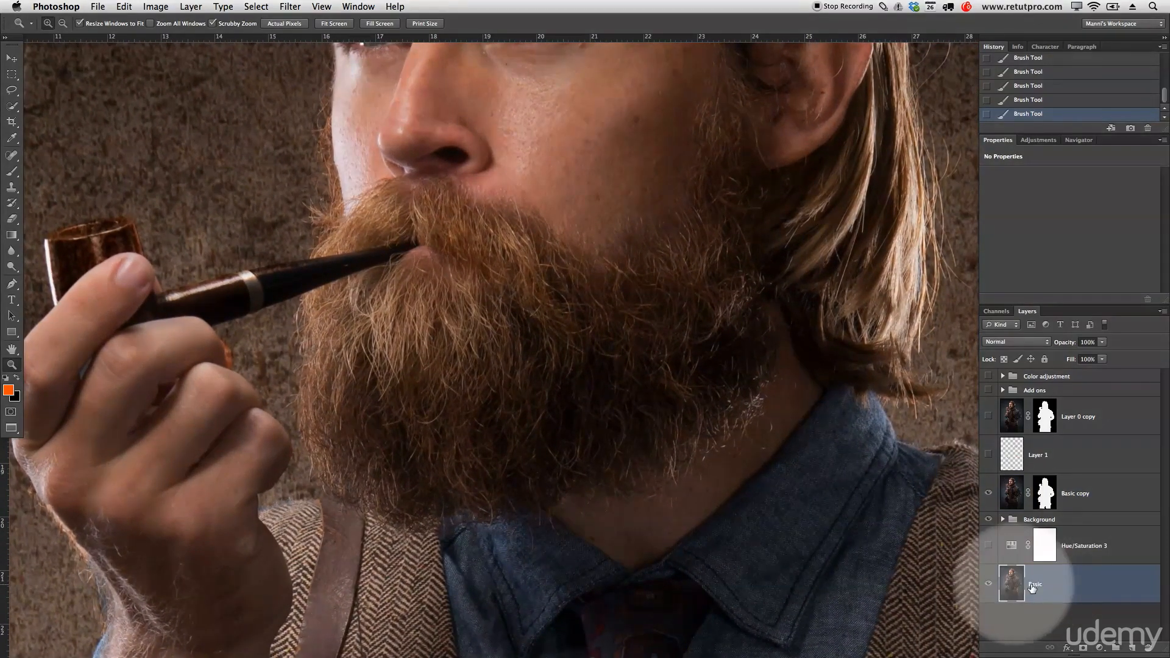
click(1036, 141)
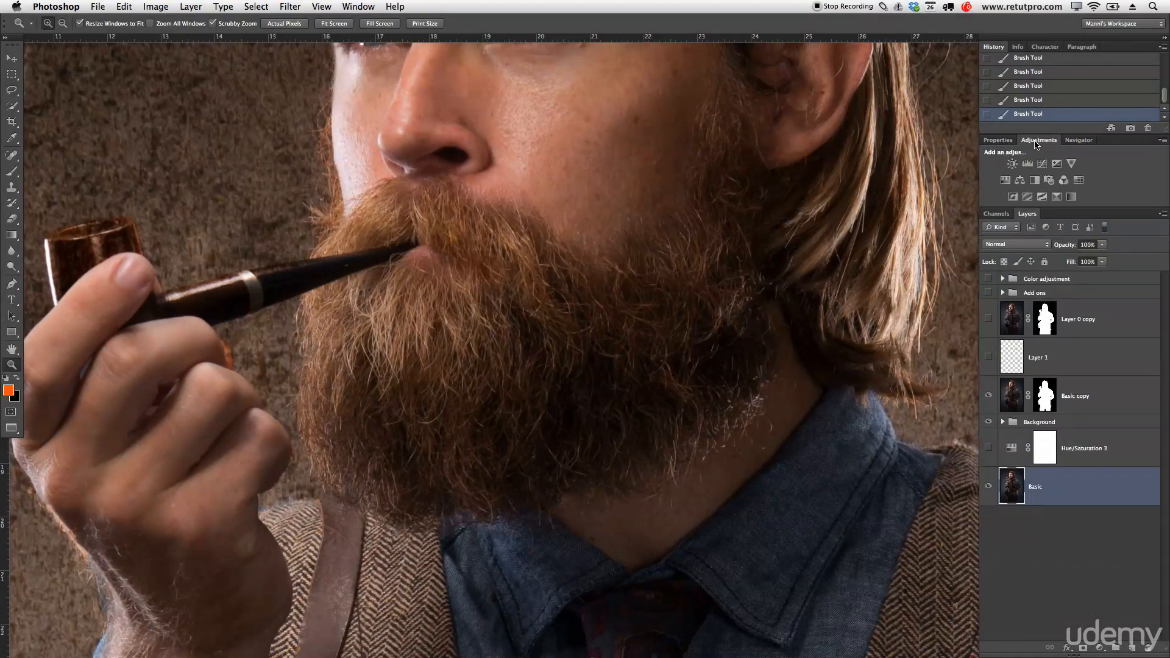
click(1019, 179)
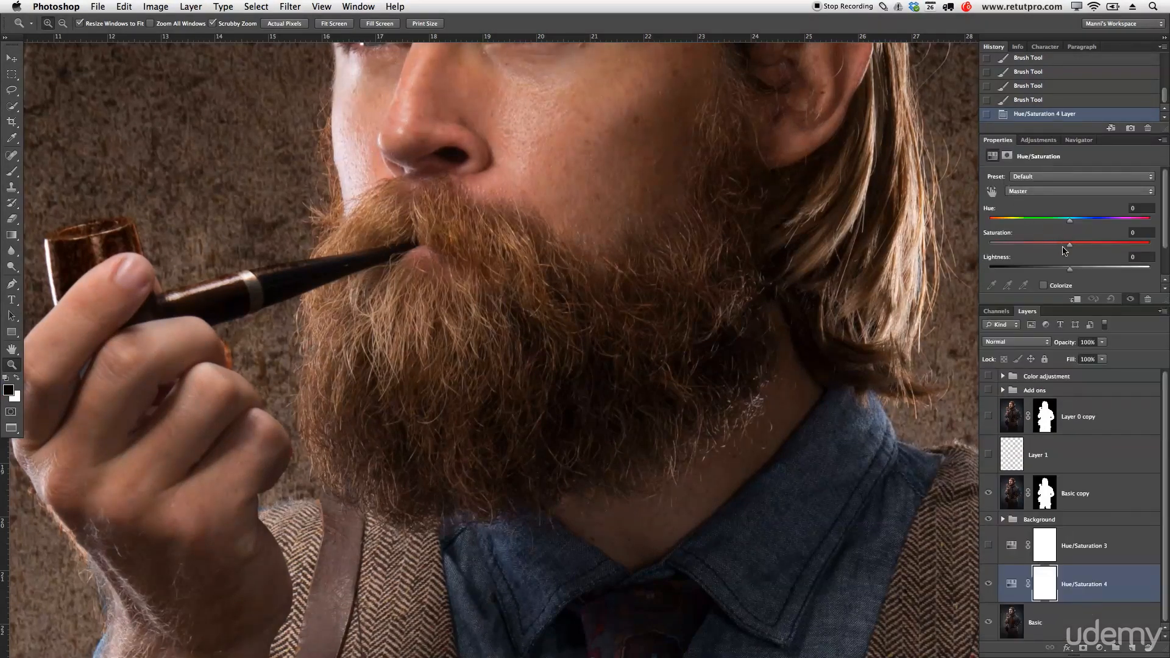
Clip the new Hue/Saturation adjustment to the Basic layer and set its Saturation to -83.
key(alt)
alt+click(1016, 601)
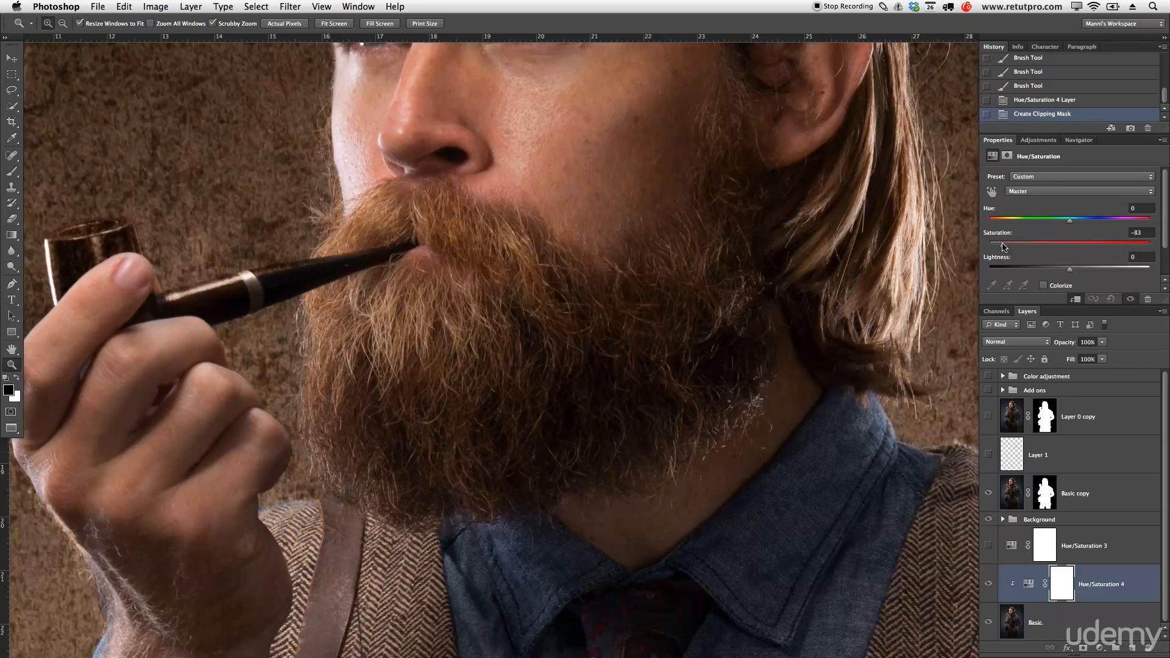
drag(1003, 246, 1003, 245)
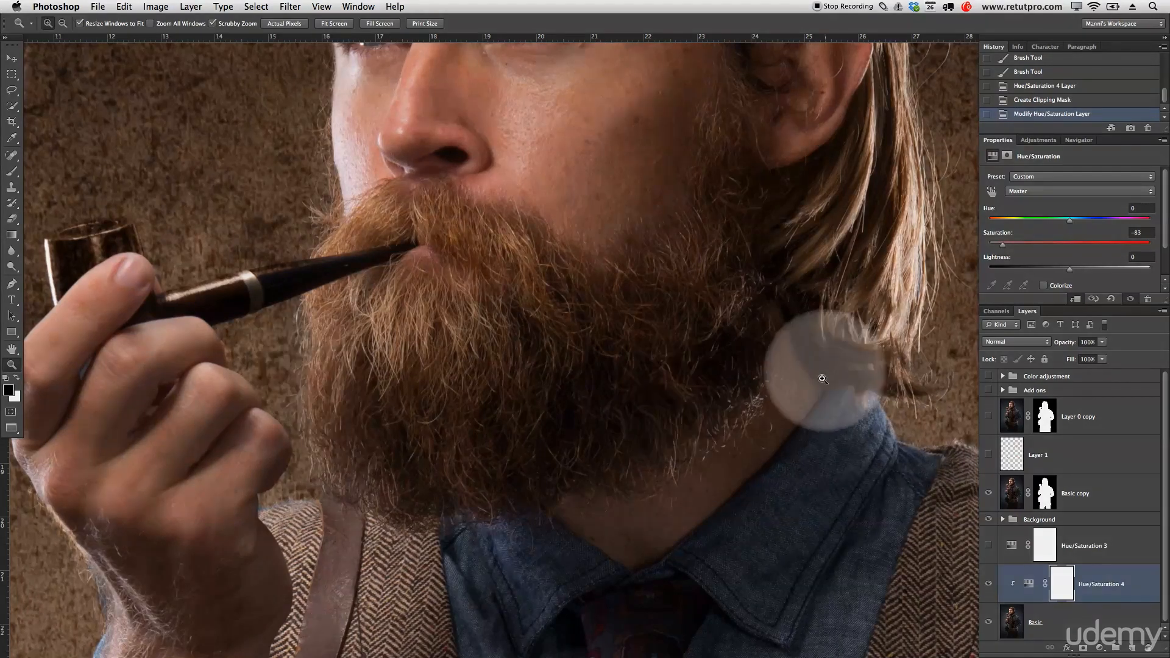
Compare the image with and without the Hue/Saturation adjustment and examine the beard, hair and overall cut-out against the background.
click(989, 585)
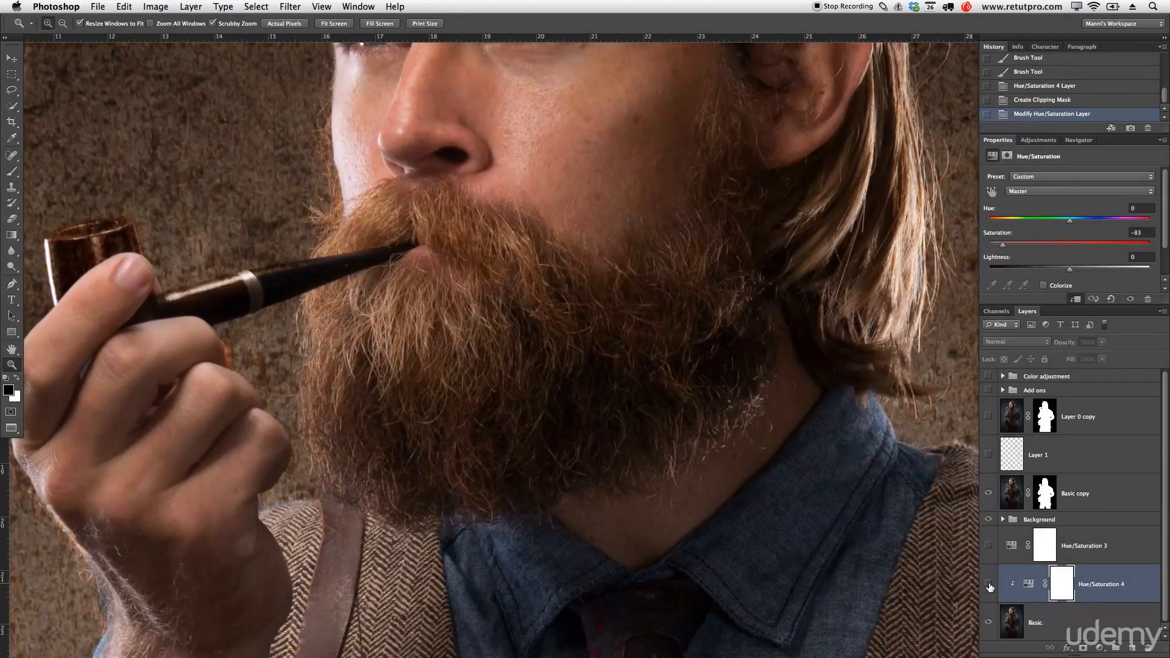
click(989, 585)
click(989, 585)
click(989, 585)
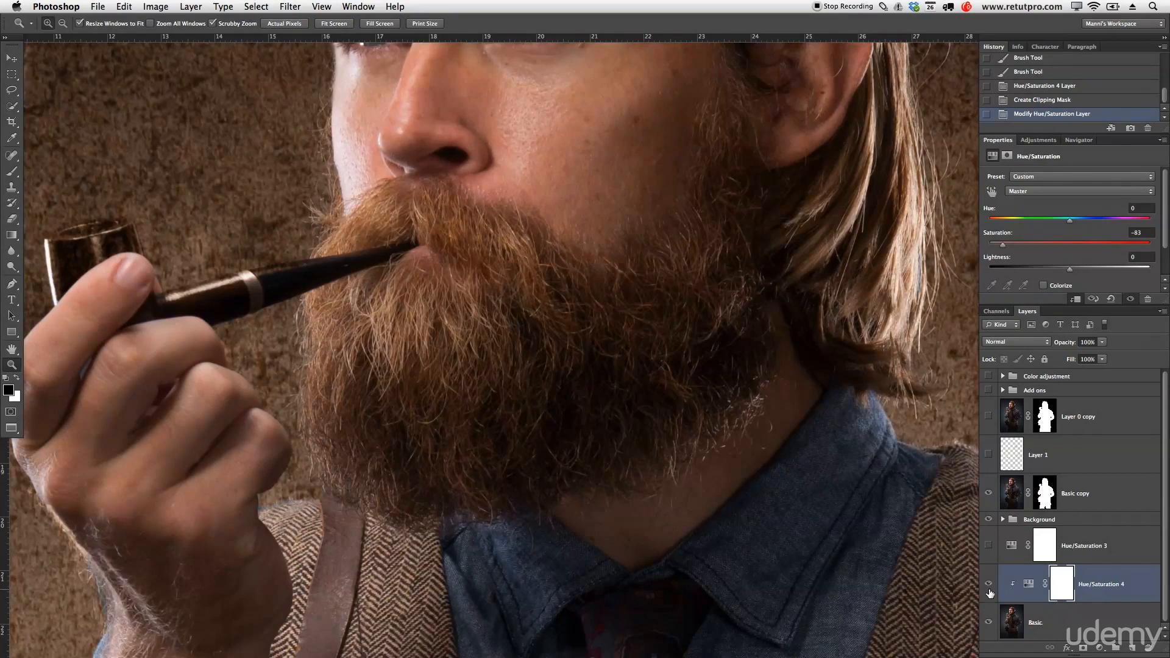
scroll(616, 449, right, 4)
scroll(616, 449, up, 1)
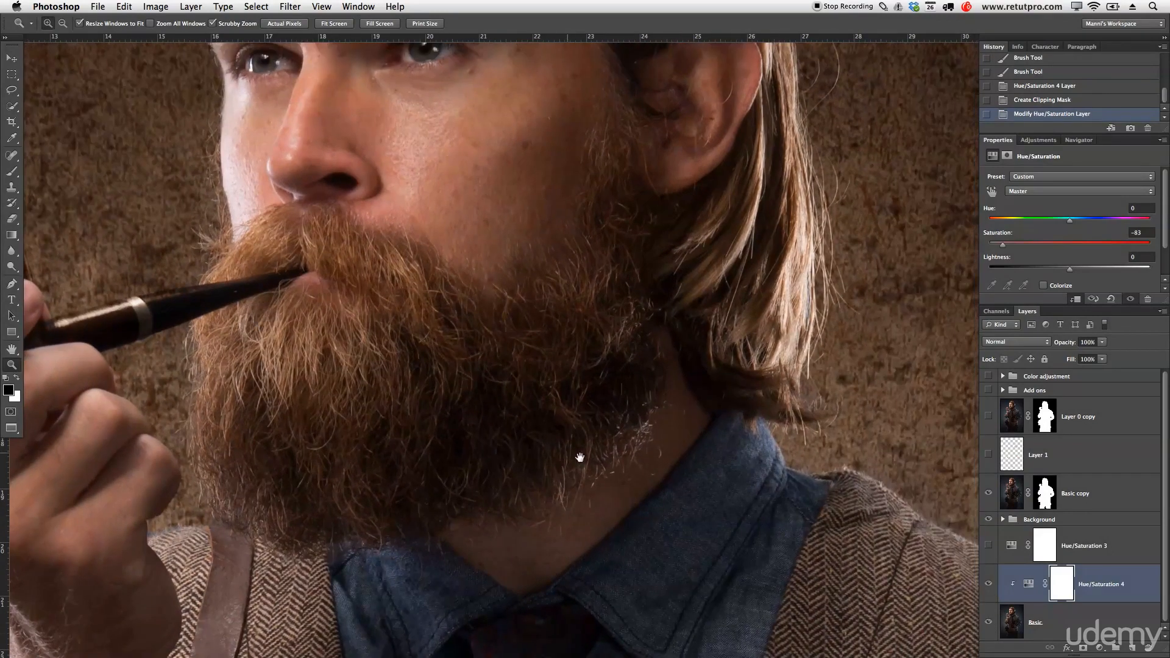
drag(776, 259, 698, 399)
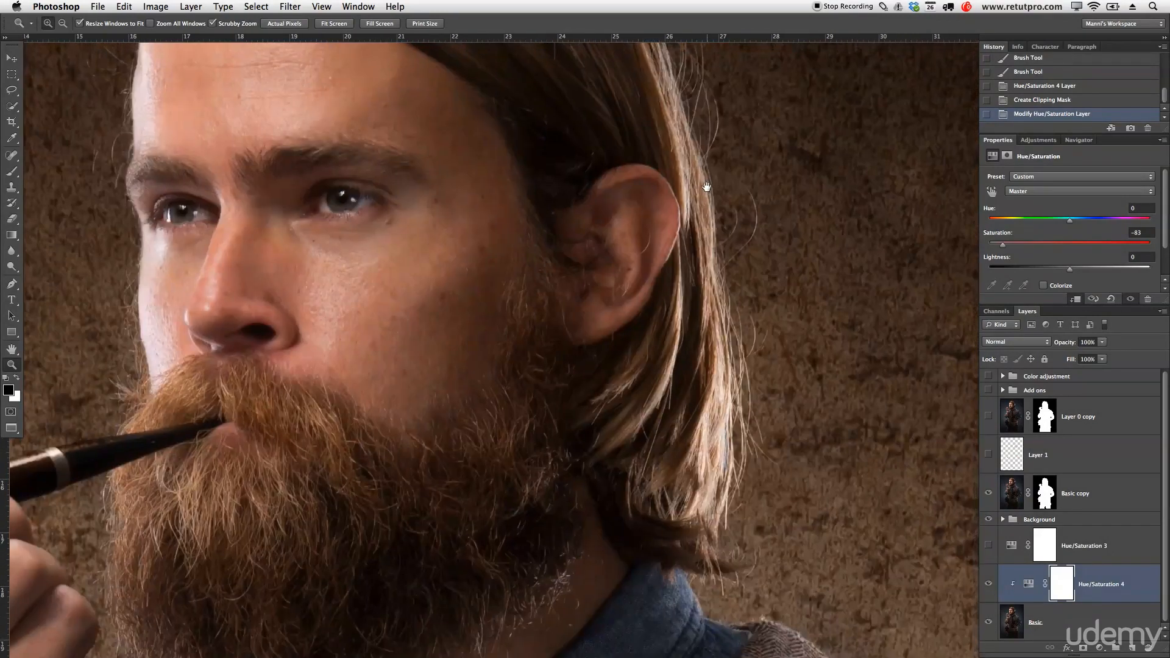
drag(706, 189, 718, 379)
drag(668, 299, 721, 336)
drag(649, 214, 497, 228)
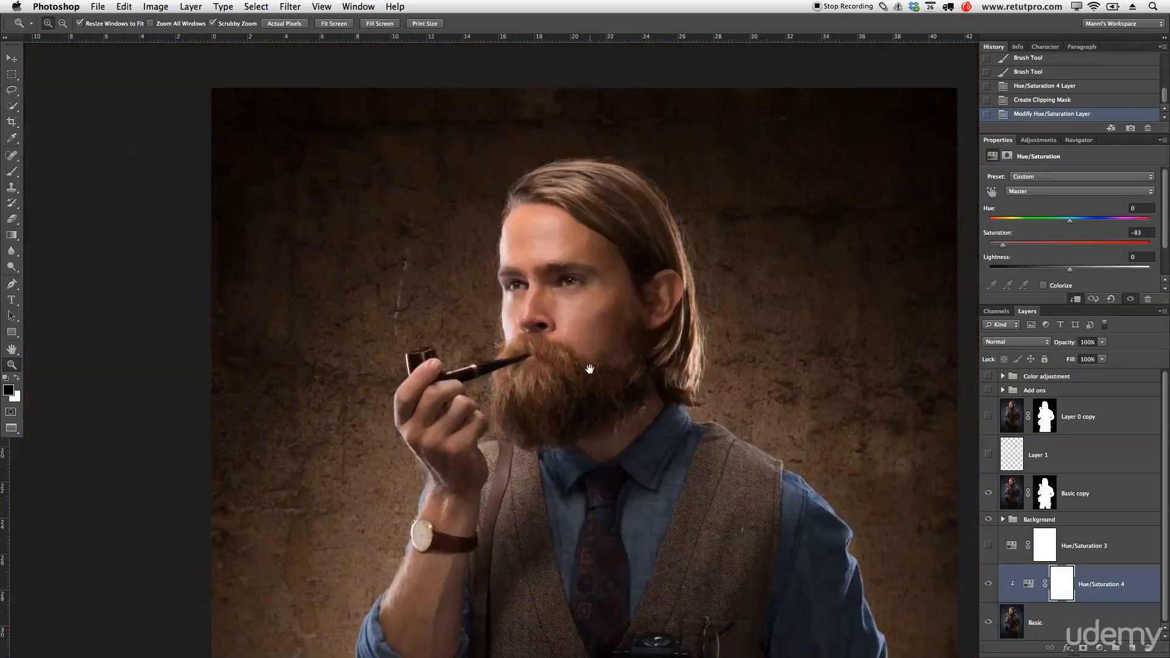
drag(589, 369, 585, 326)
Apply Refine Mask to the Basic copy layer mask, brushing over the forearm's lower edge from the vest to the rolled sleeve.
click(1044, 500)
drag(782, 393, 658, 262)
drag(696, 523, 804, 528)
drag(742, 565, 710, 401)
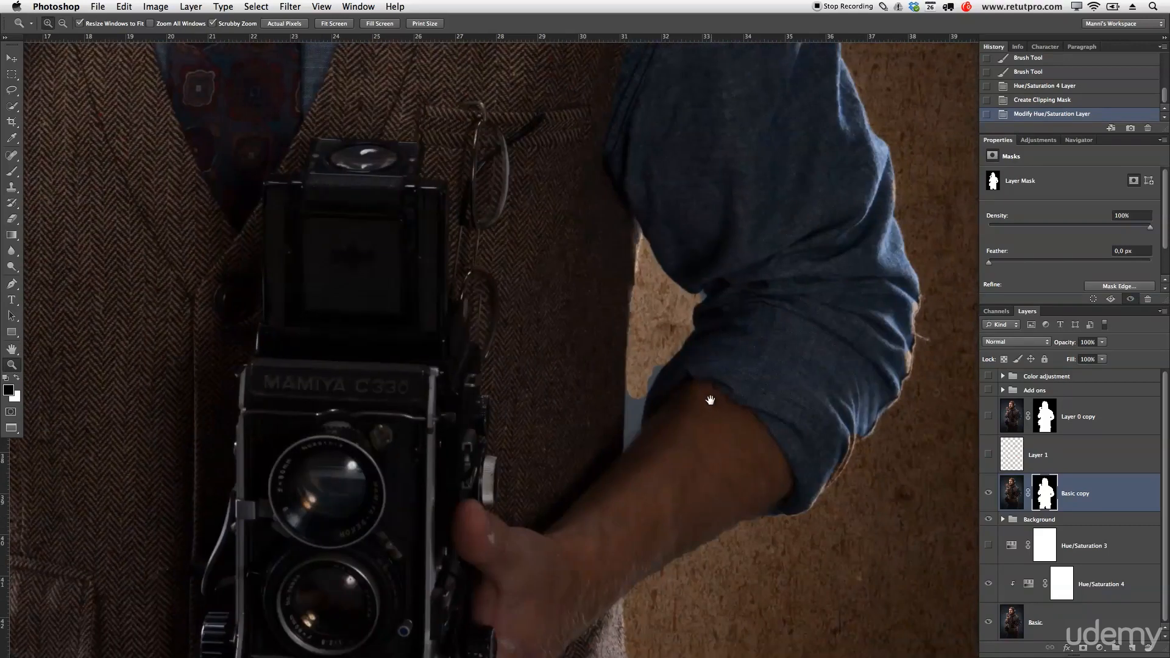
drag(714, 462, 682, 346)
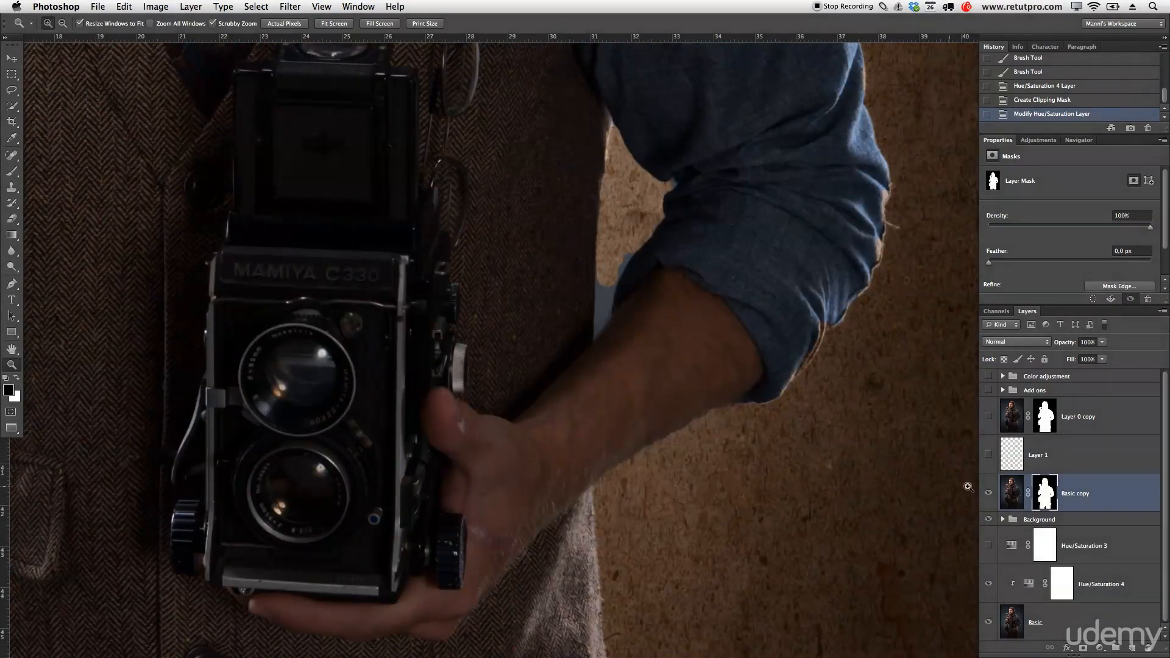
right_click(1047, 495)
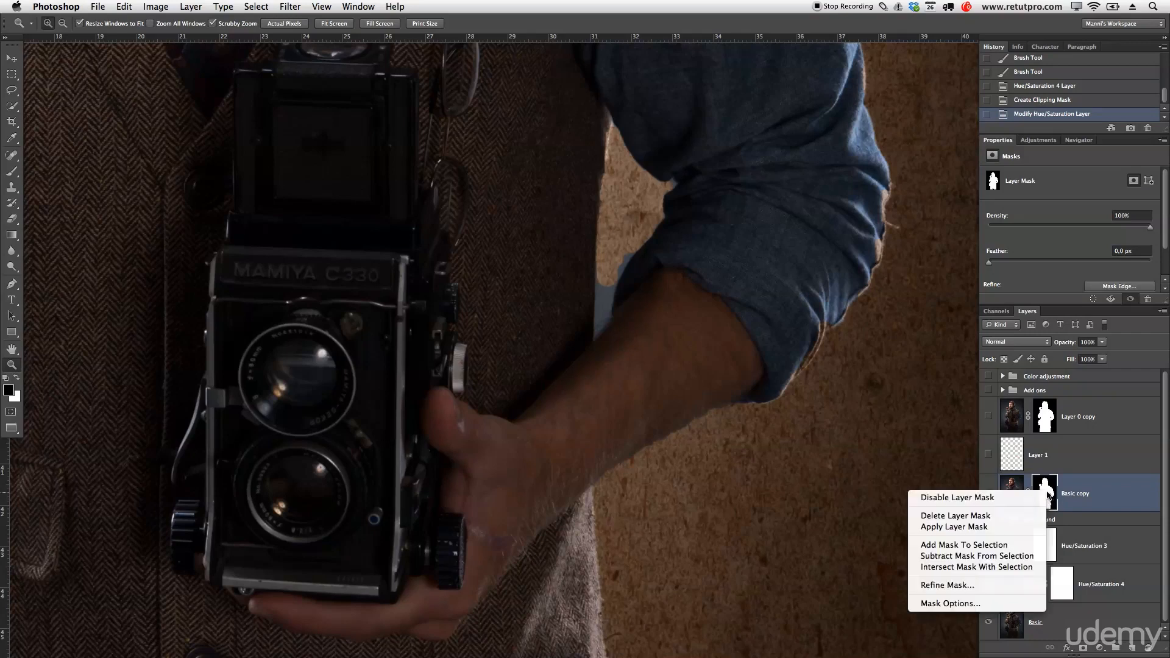
click(881, 544)
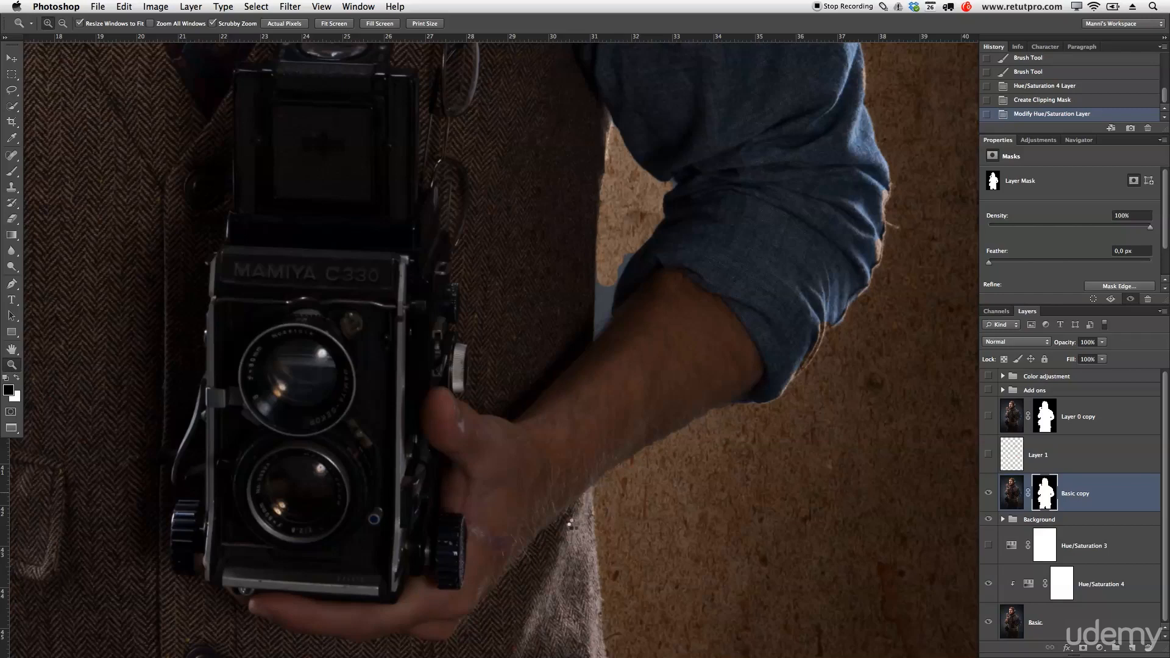
mouse_move(595, 487)
mouse_down()
mouse_move(760, 407)
mouse_move(668, 433)
mouse_move(616, 470)
mouse_up()
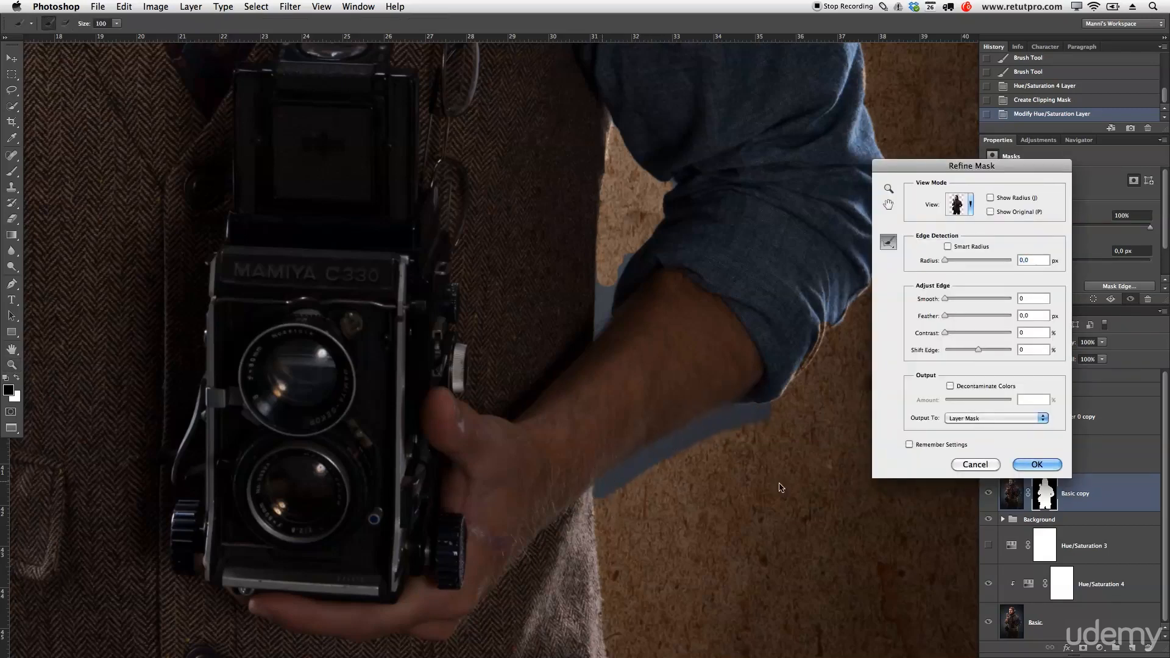
click(1047, 466)
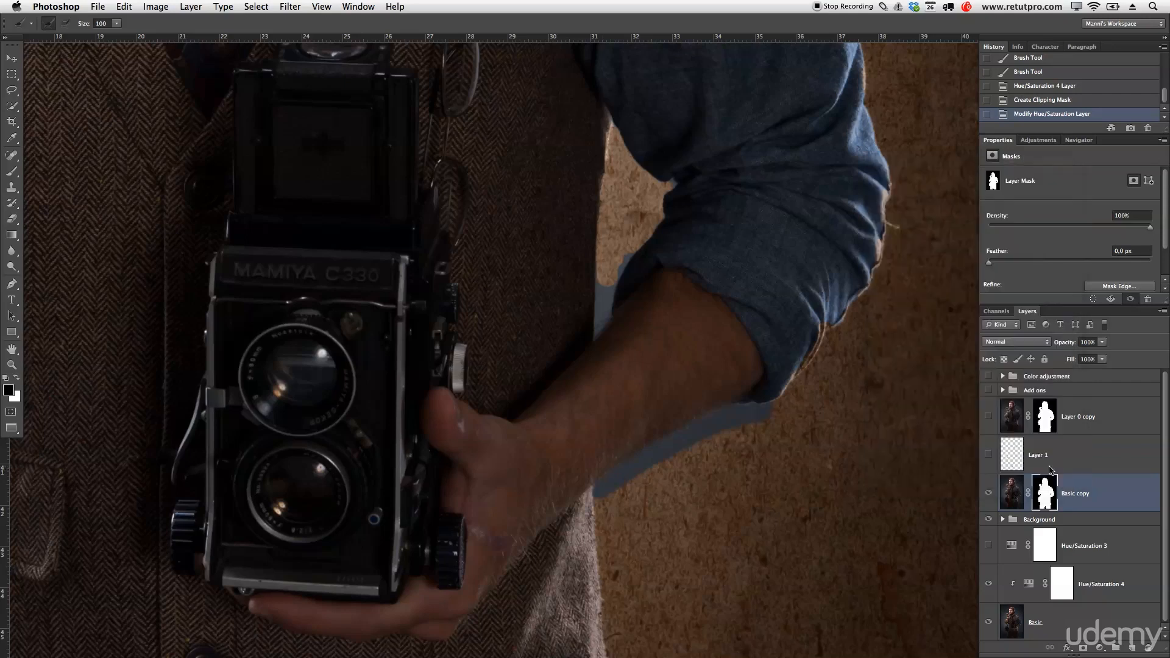
key(z)
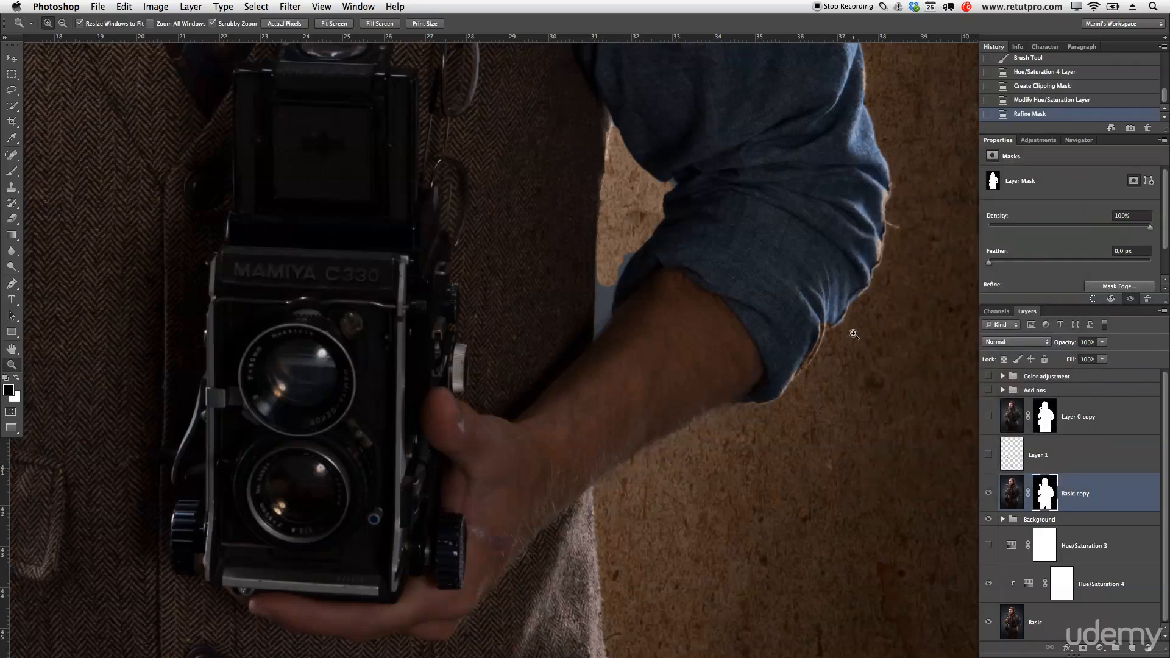
drag(601, 279, 542, 284)
drag(594, 180, 633, 309)
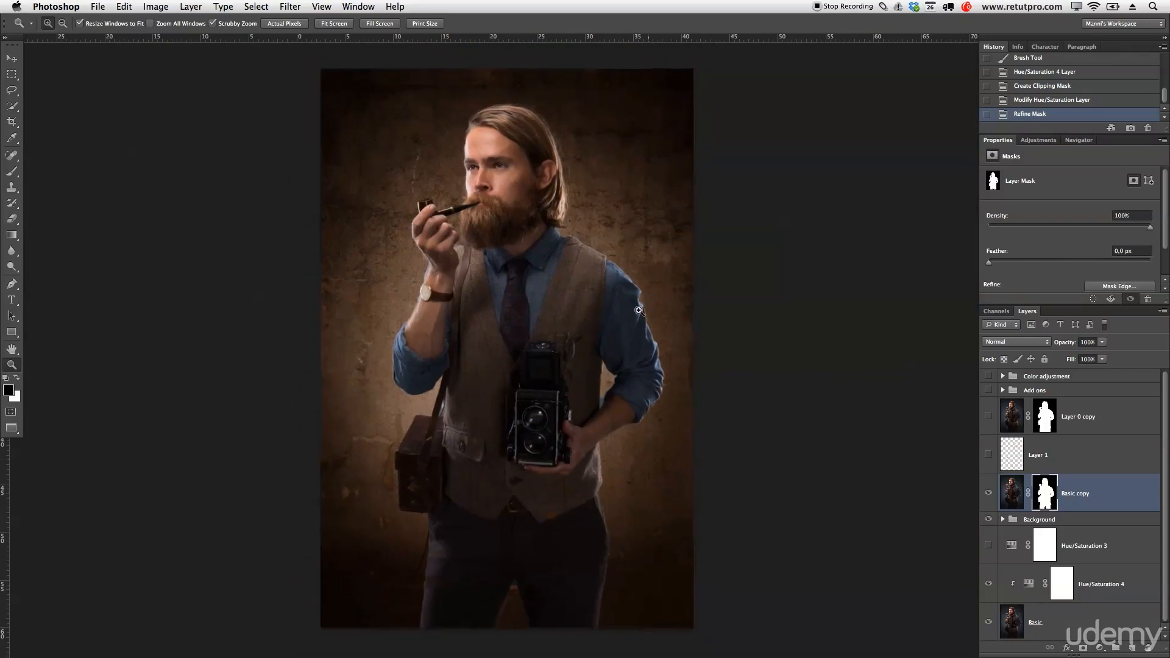